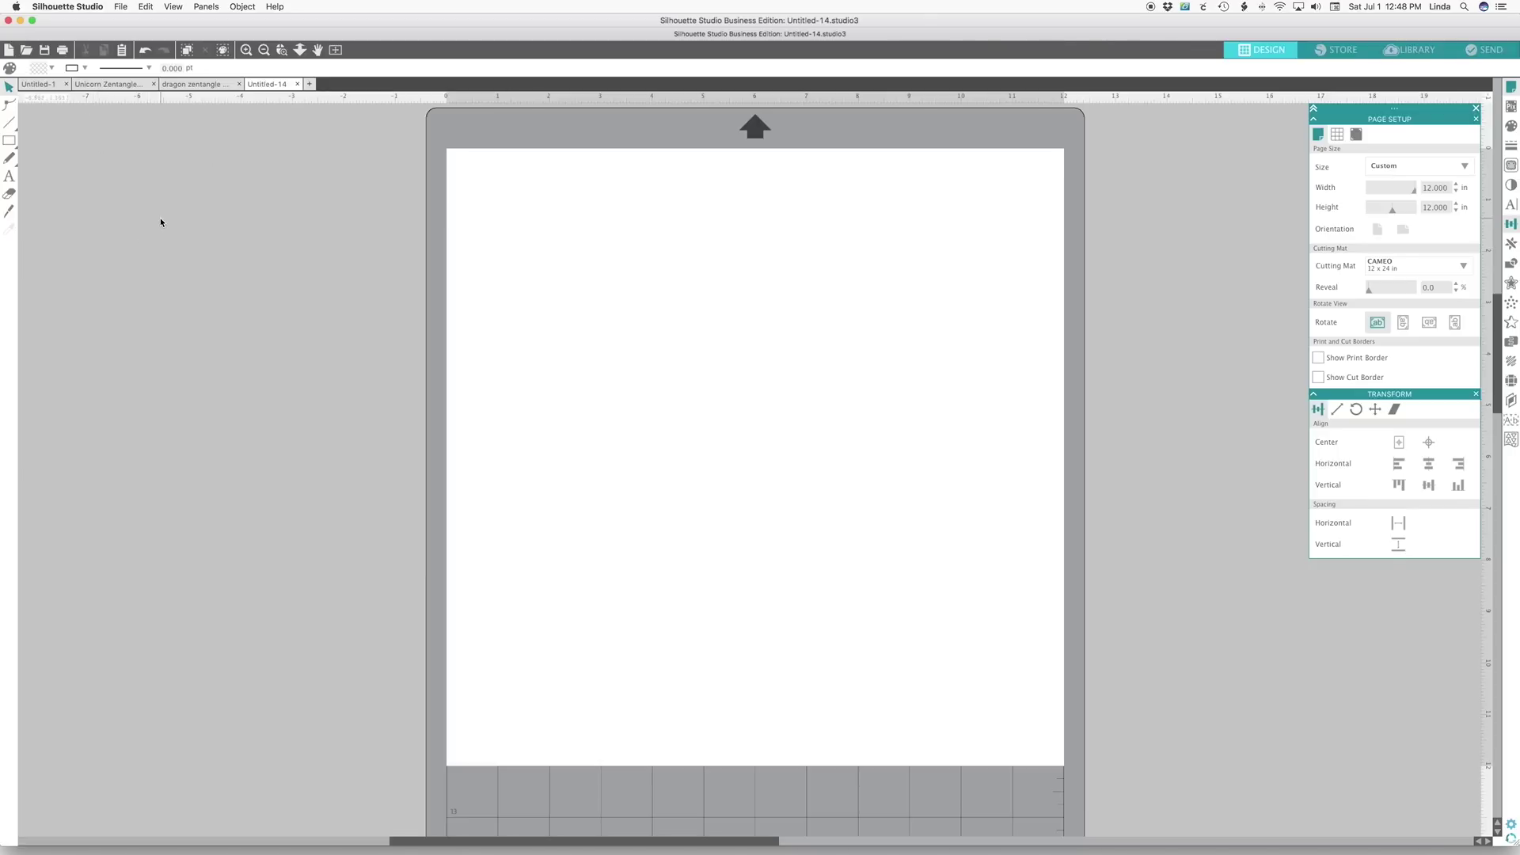
Step: Use File > Merge and preview Downloads images until reaching the giraffe-tattoo-by-wolfds JPG
click(120, 7)
click(136, 79)
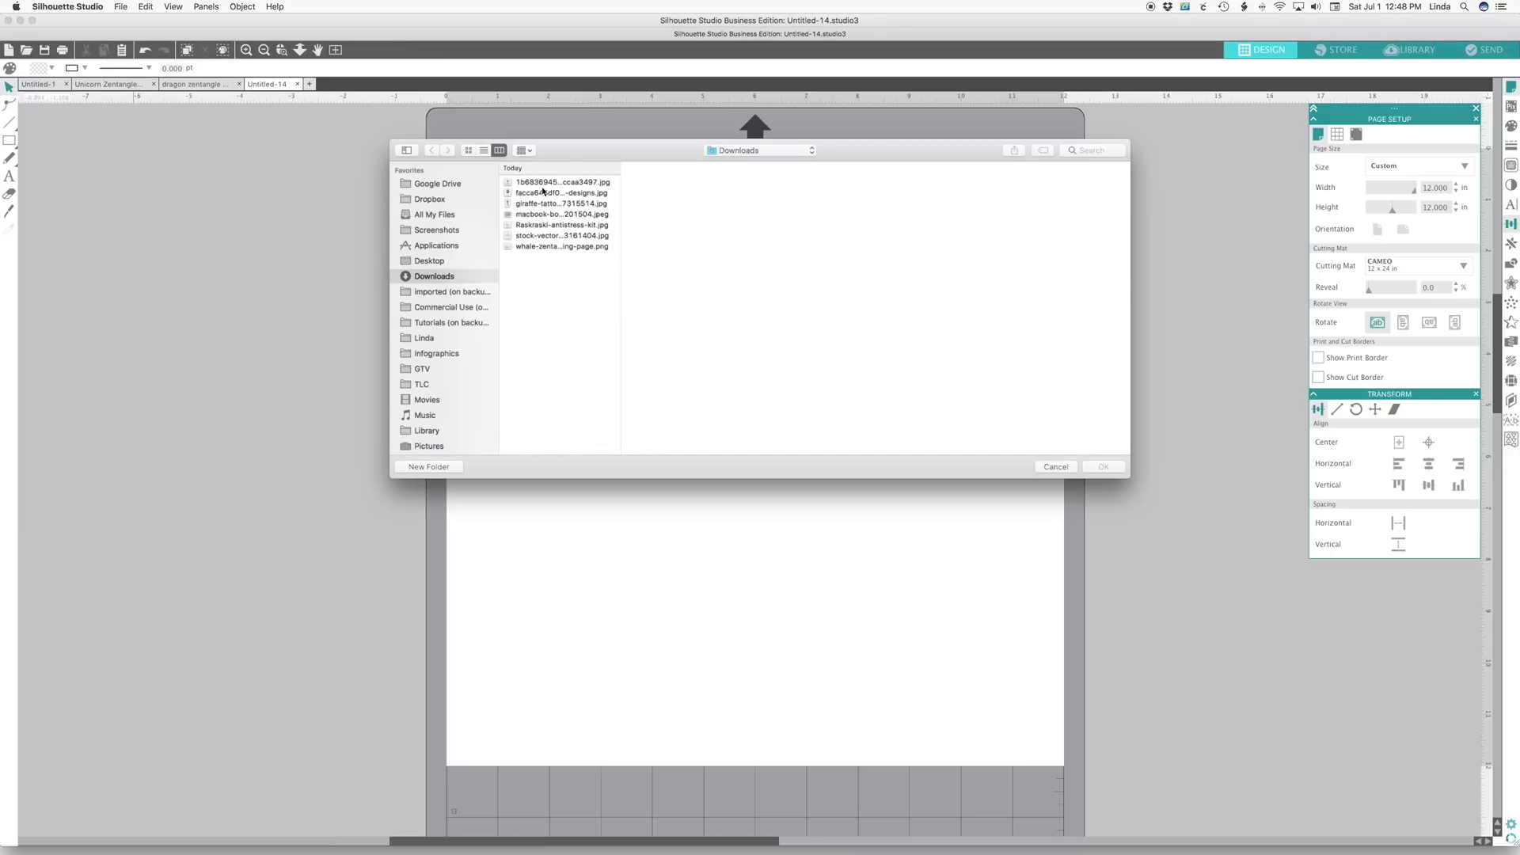
click(542, 192)
click(541, 182)
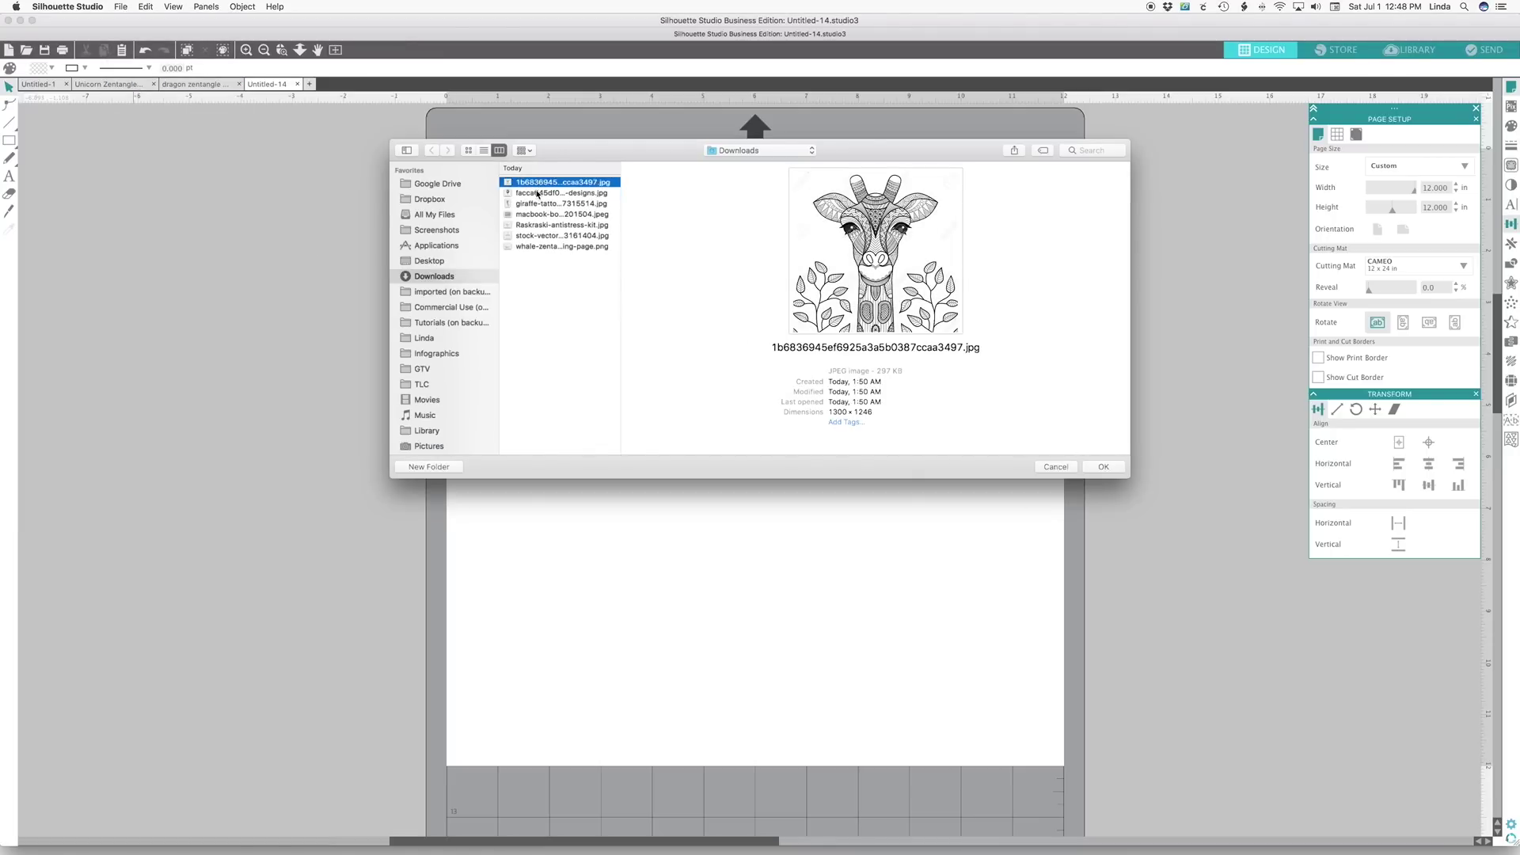
click(538, 225)
click(533, 236)
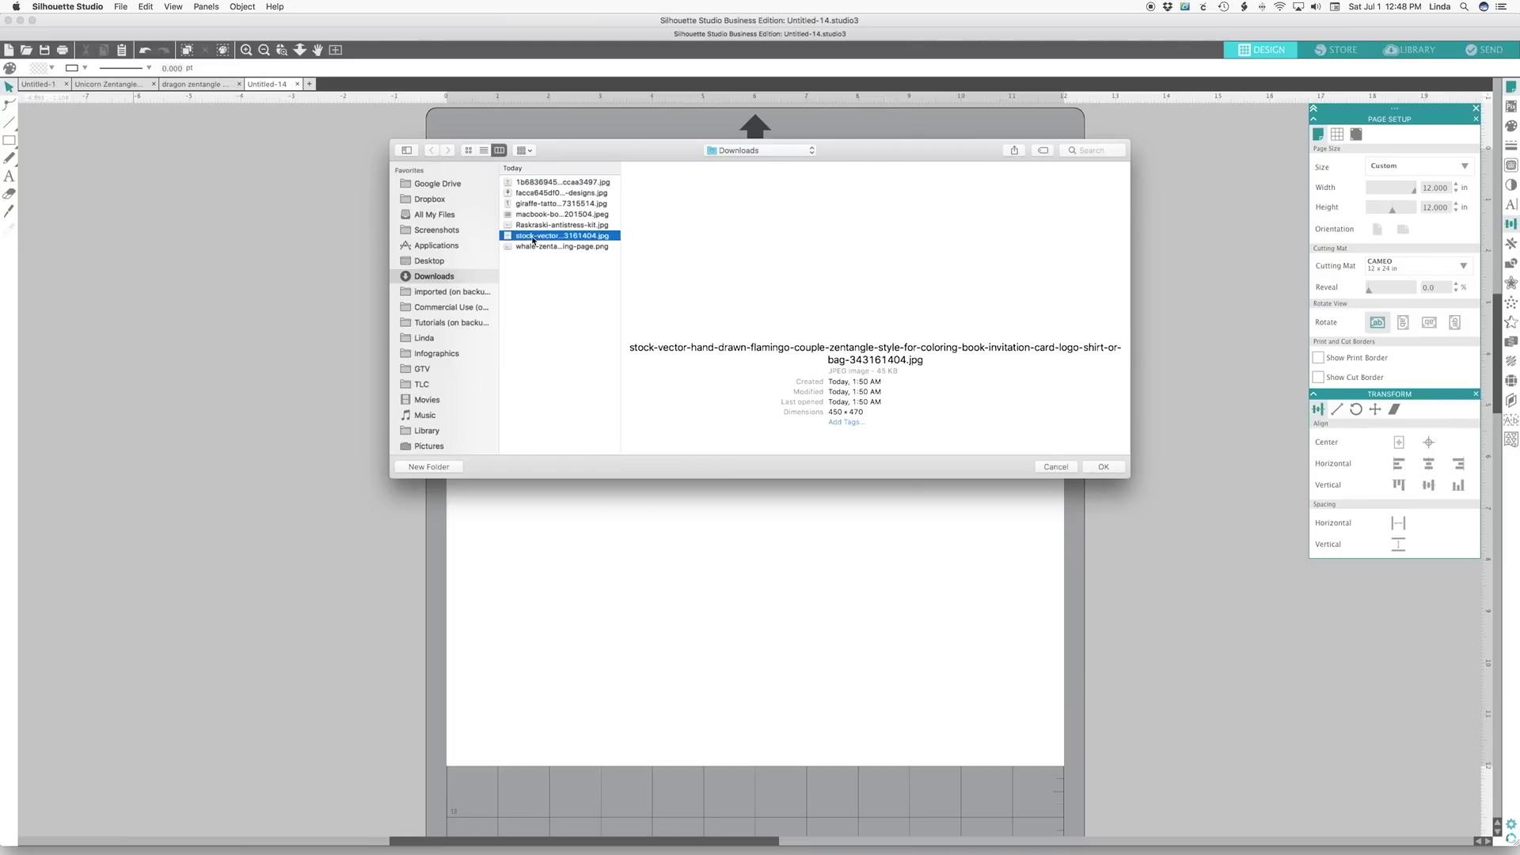
click(532, 246)
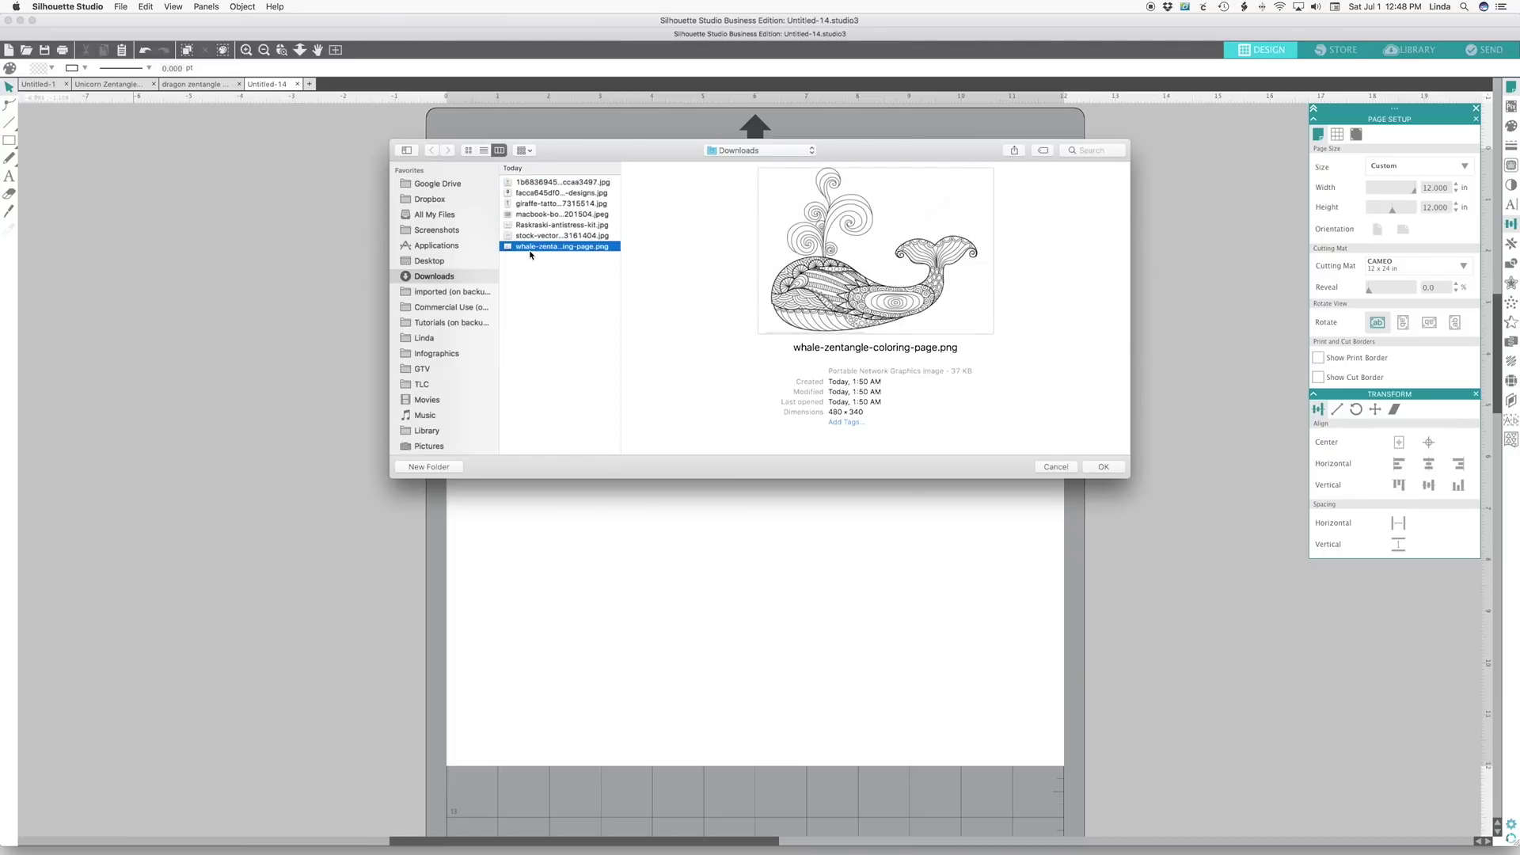
click(543, 203)
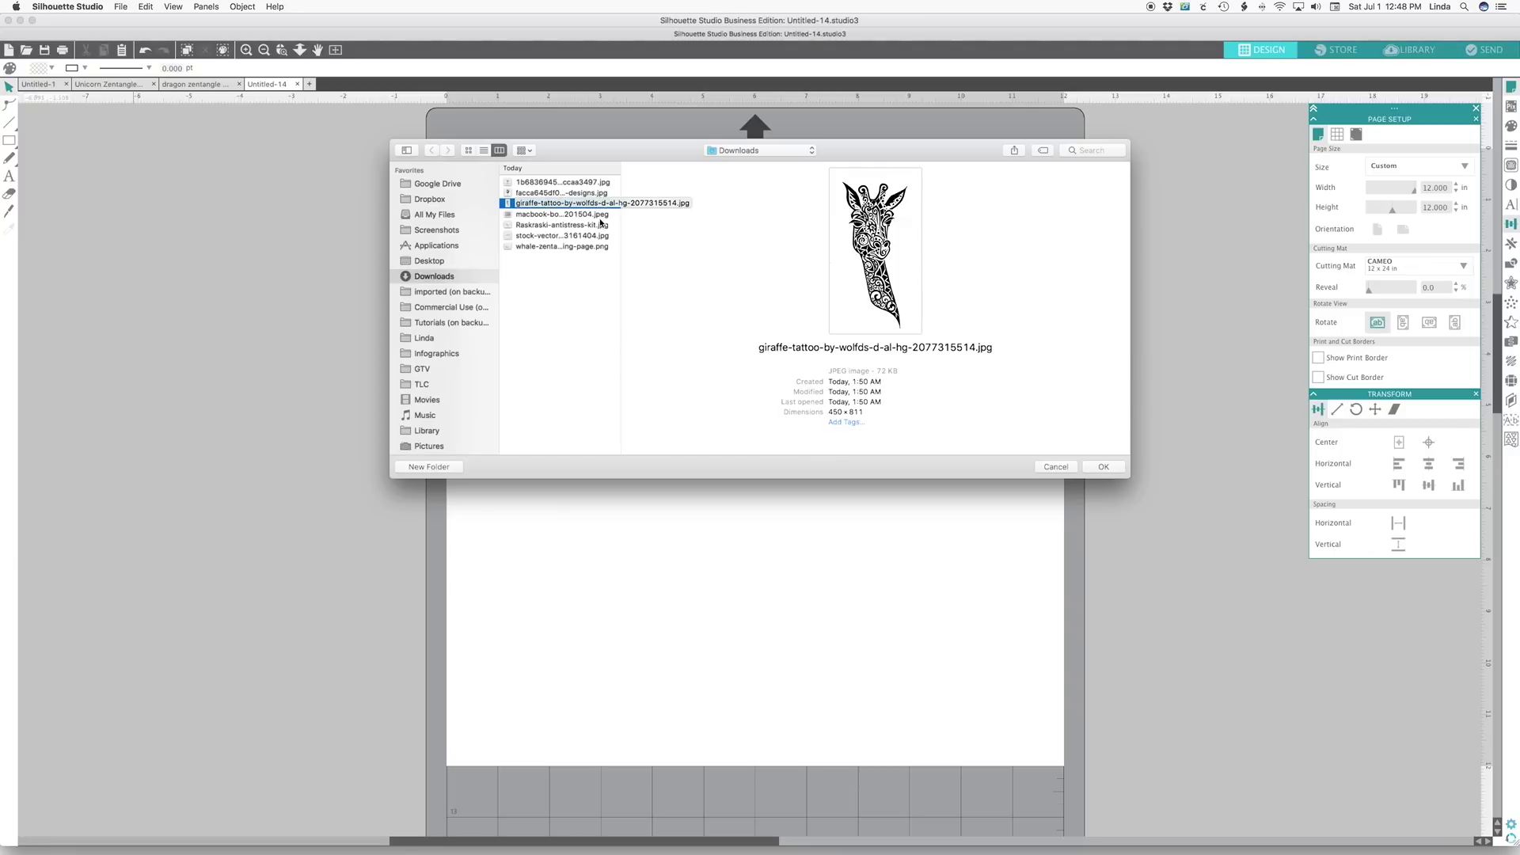
Step: Place the giraffe tattoo image, enlarging it to about 7.115 × 12.82 in
click(1104, 467)
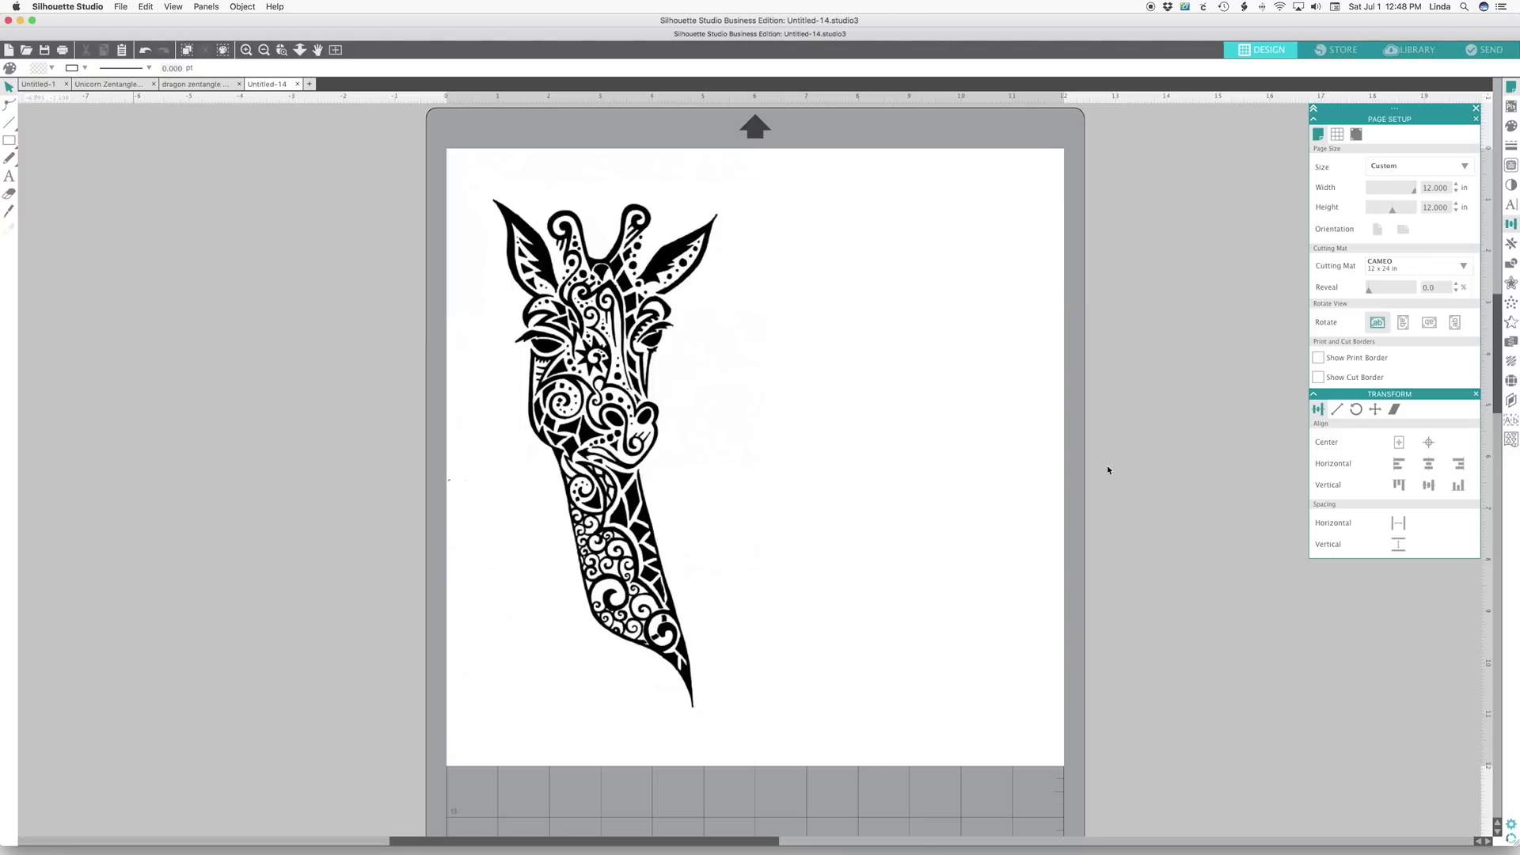
click(604, 533)
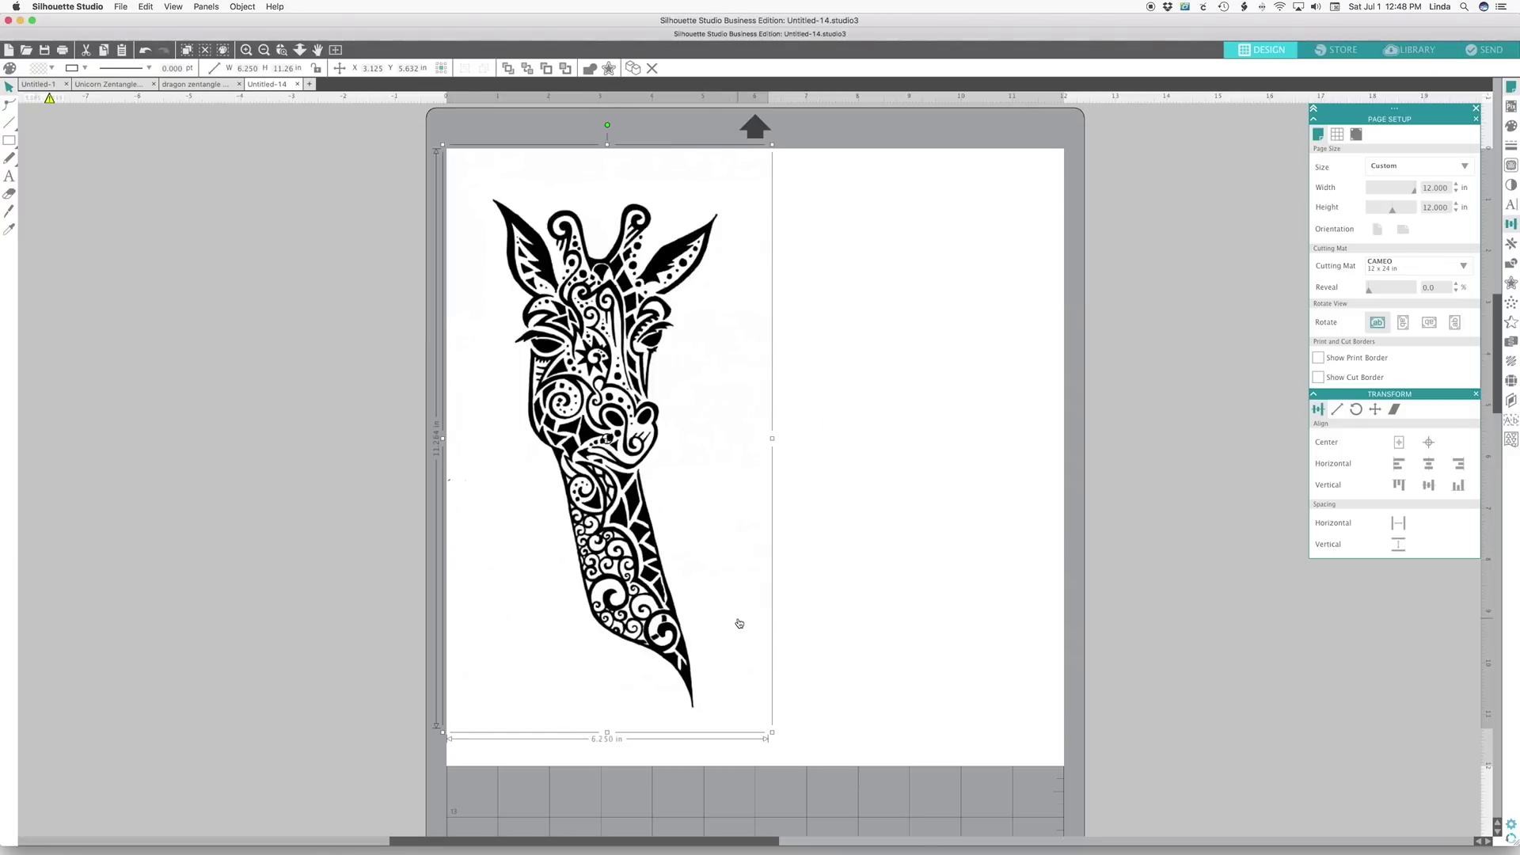
drag(773, 731, 858, 792)
drag(693, 688, 769, 660)
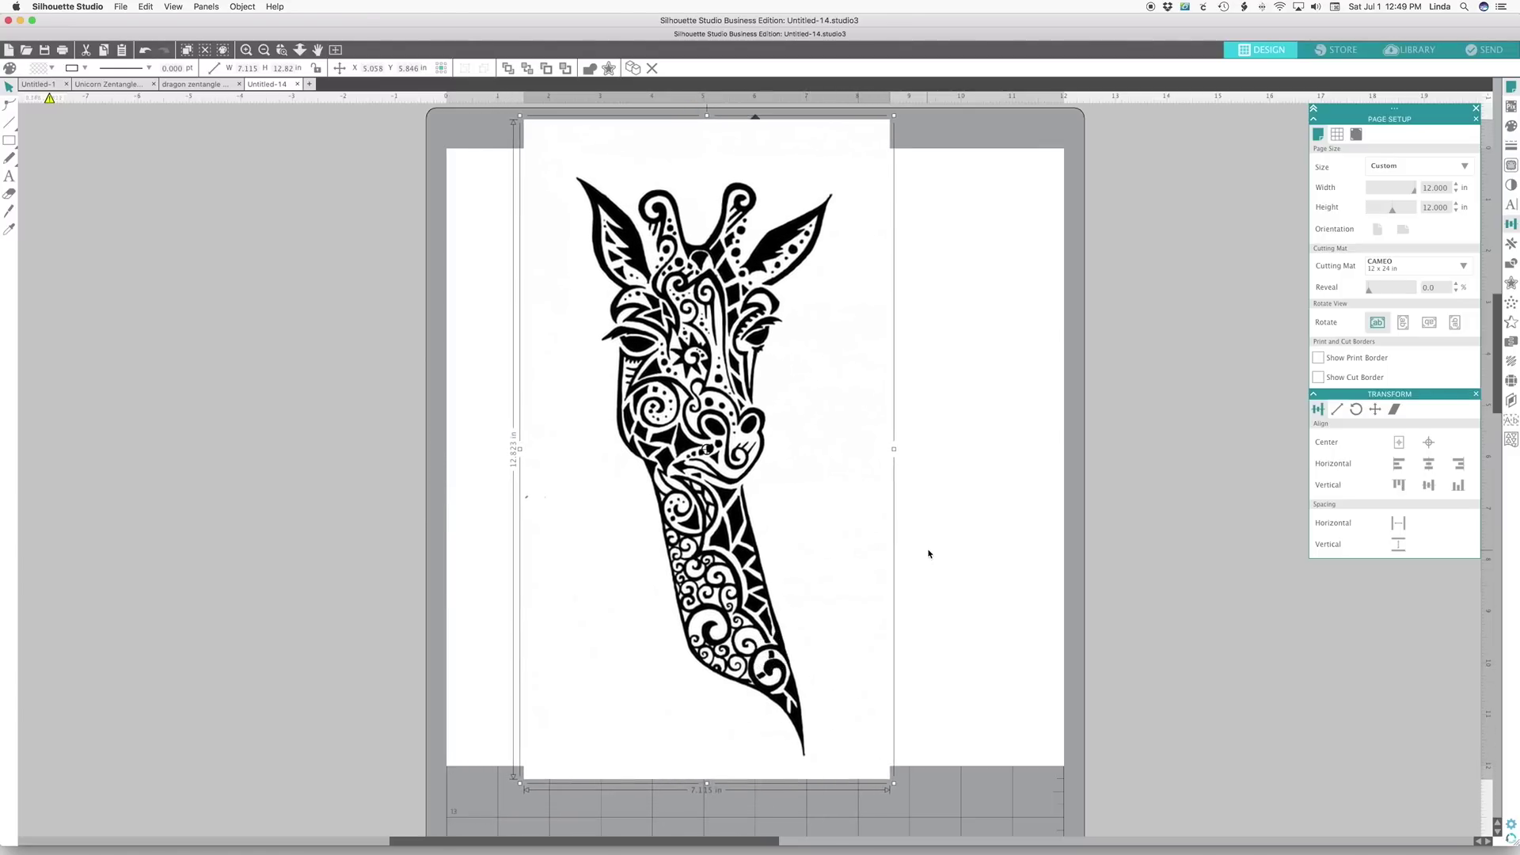
click(1187, 413)
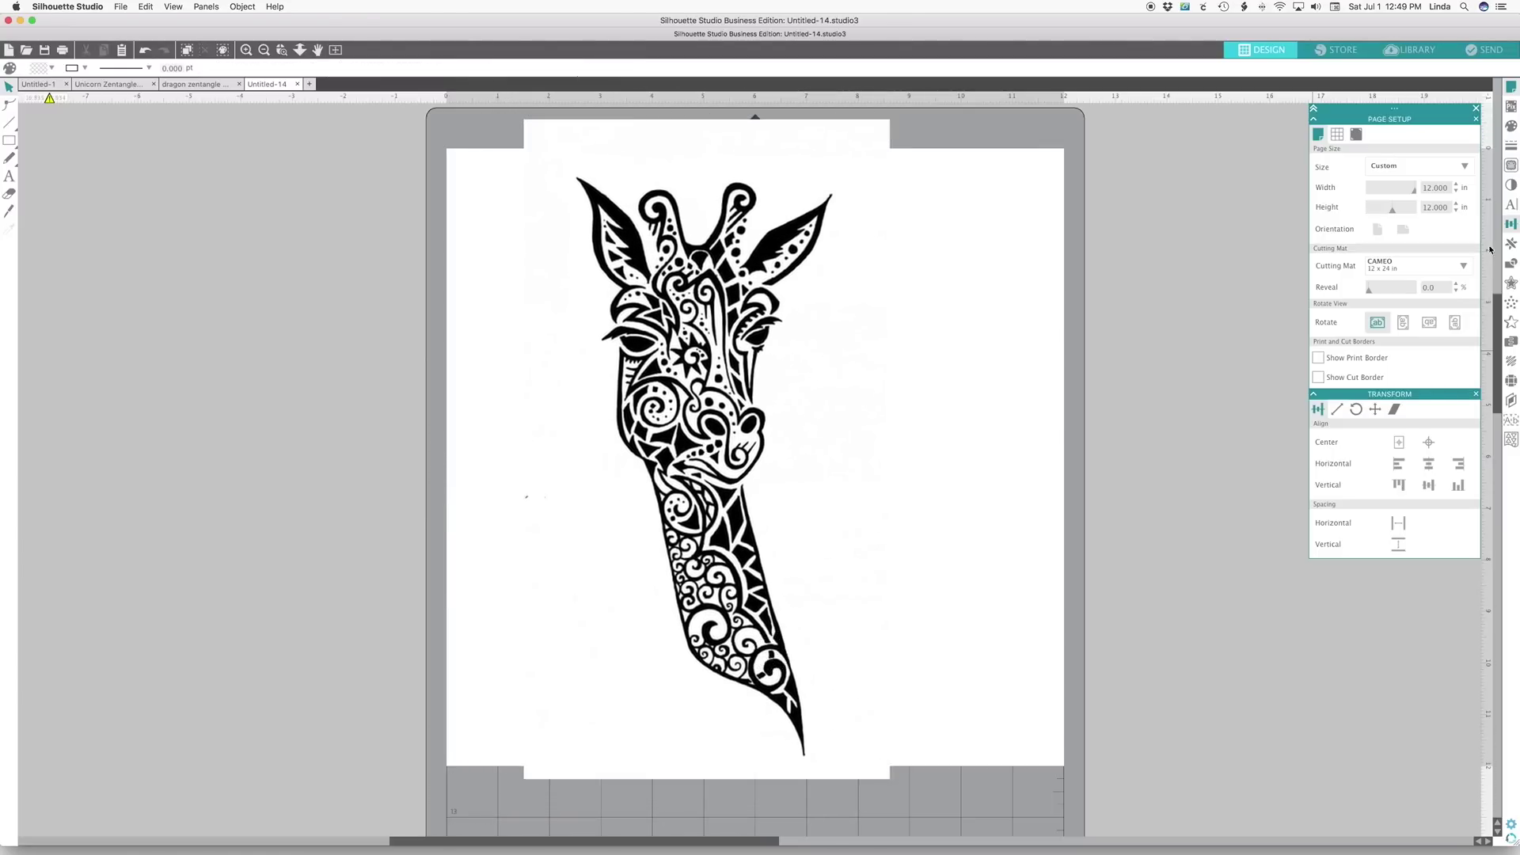
Step: Mark the whole giraffe as the trace area and trace it into cut lines
click(1511, 166)
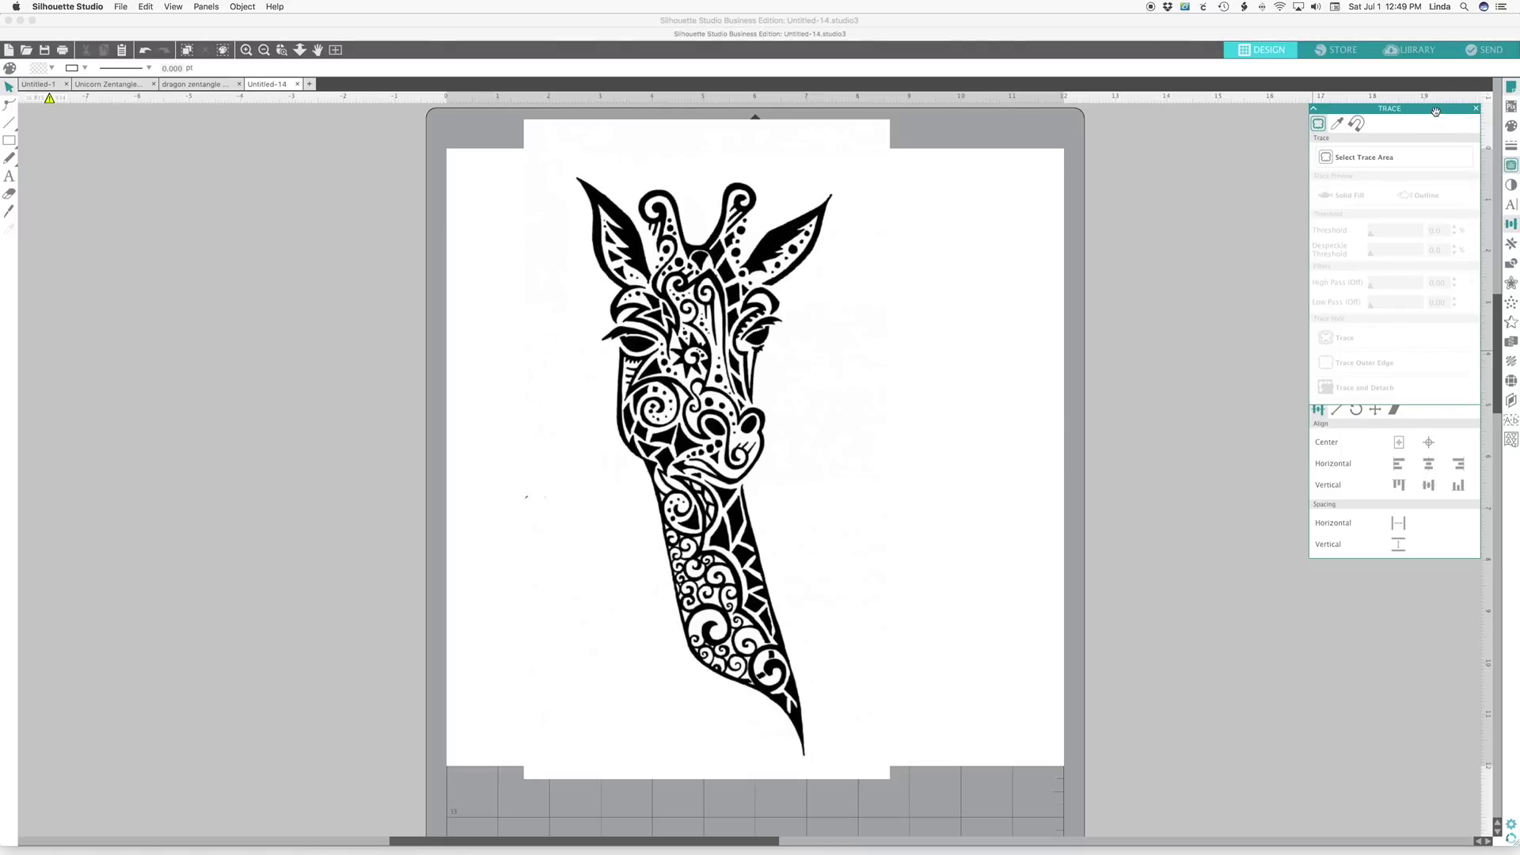
drag(1435, 109, 1069, 198)
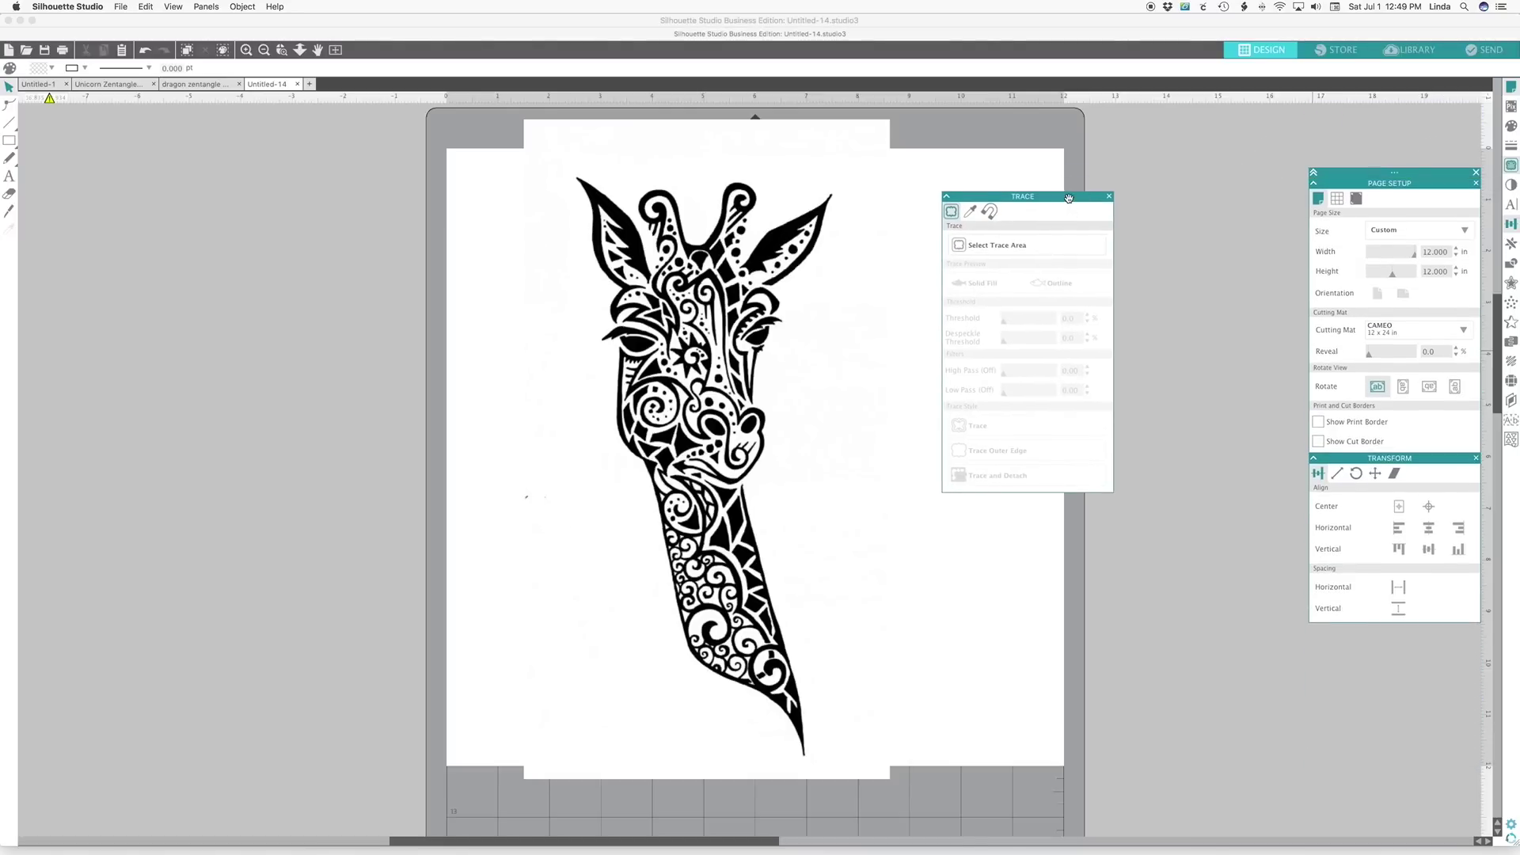
click(1032, 247)
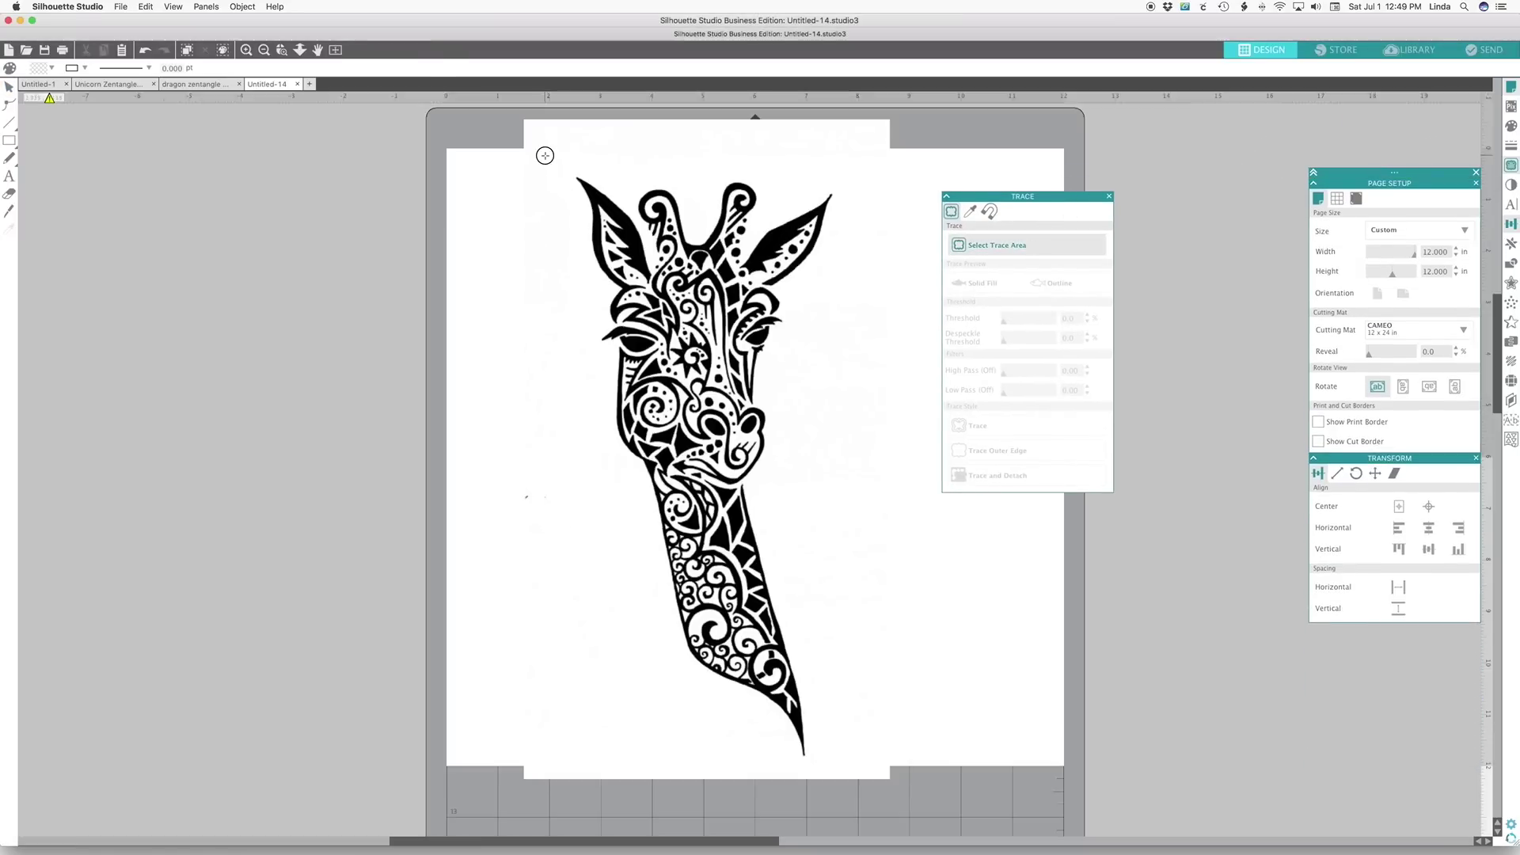
mouse_move(544, 155)
mouse_down()
mouse_move(876, 729)
mouse_move(882, 774)
mouse_up()
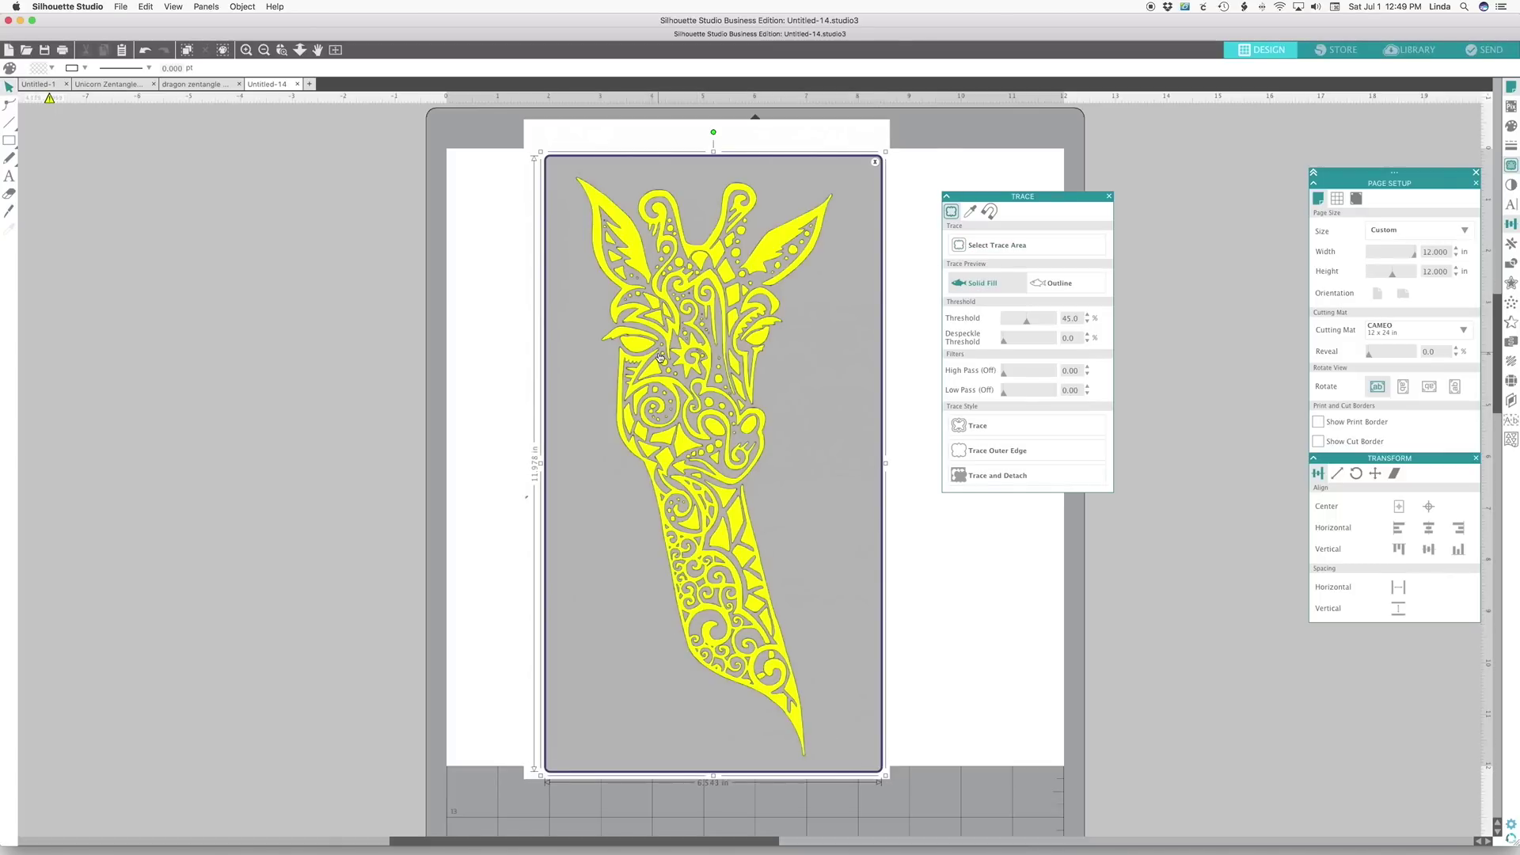
click(1011, 435)
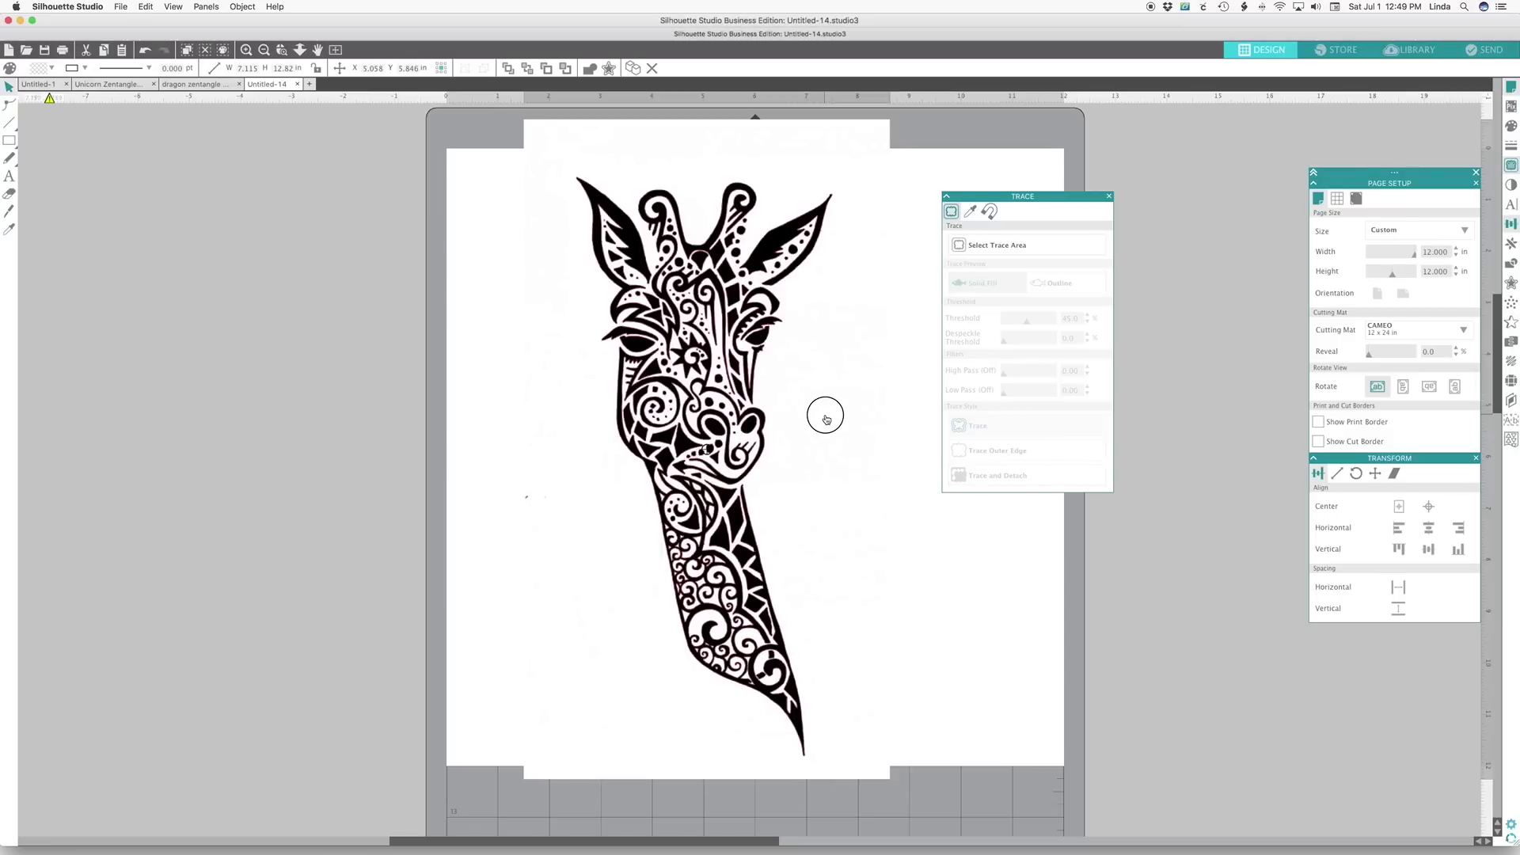
Step: Move the original giraffe off the mat, fill the traced outline black, then start a new document
drag(821, 414, 312, 390)
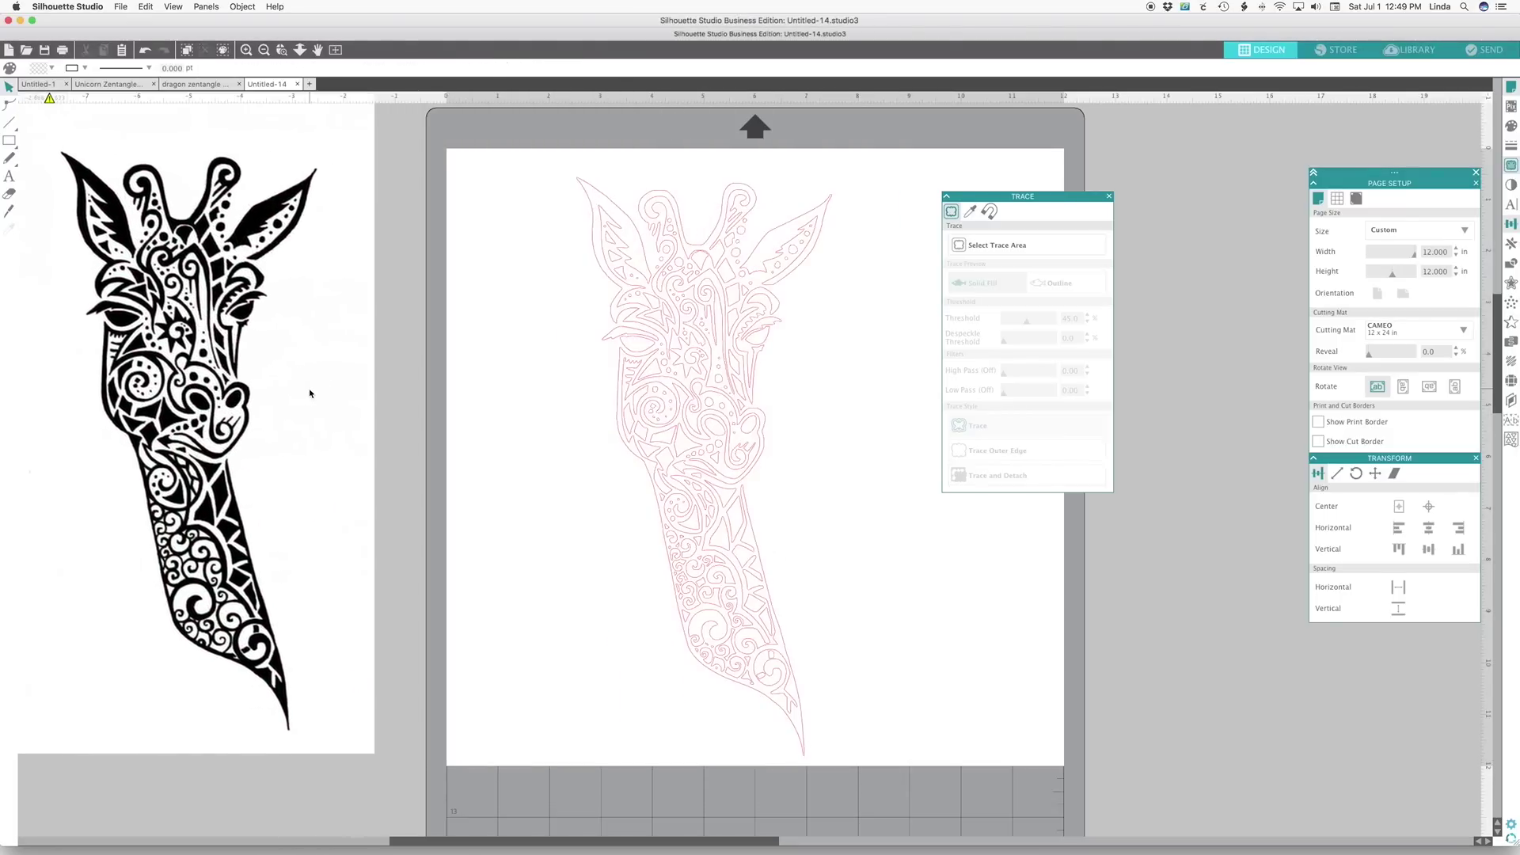
click(676, 392)
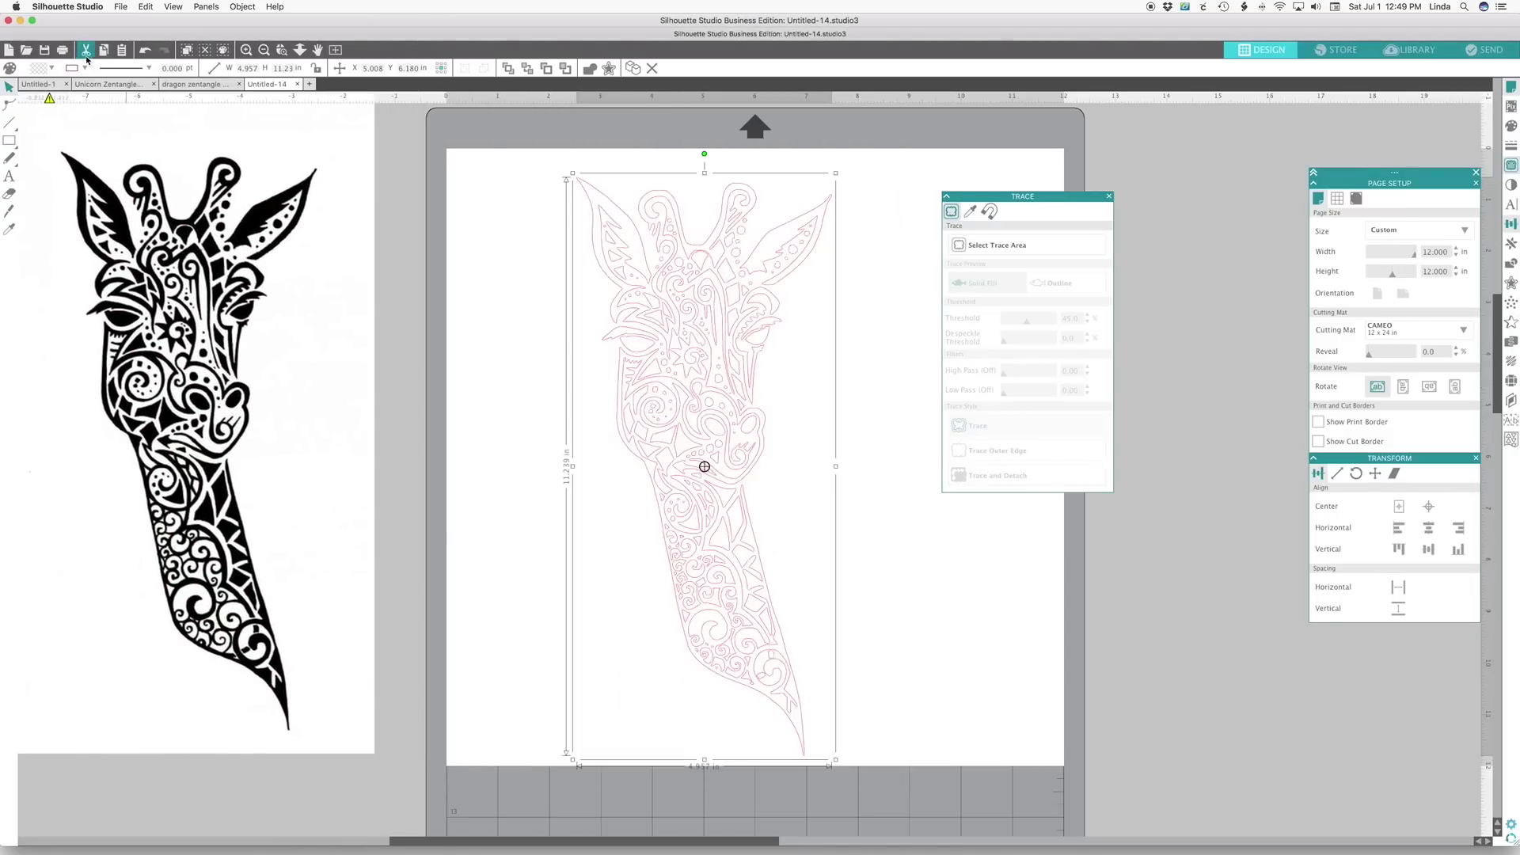
click(53, 69)
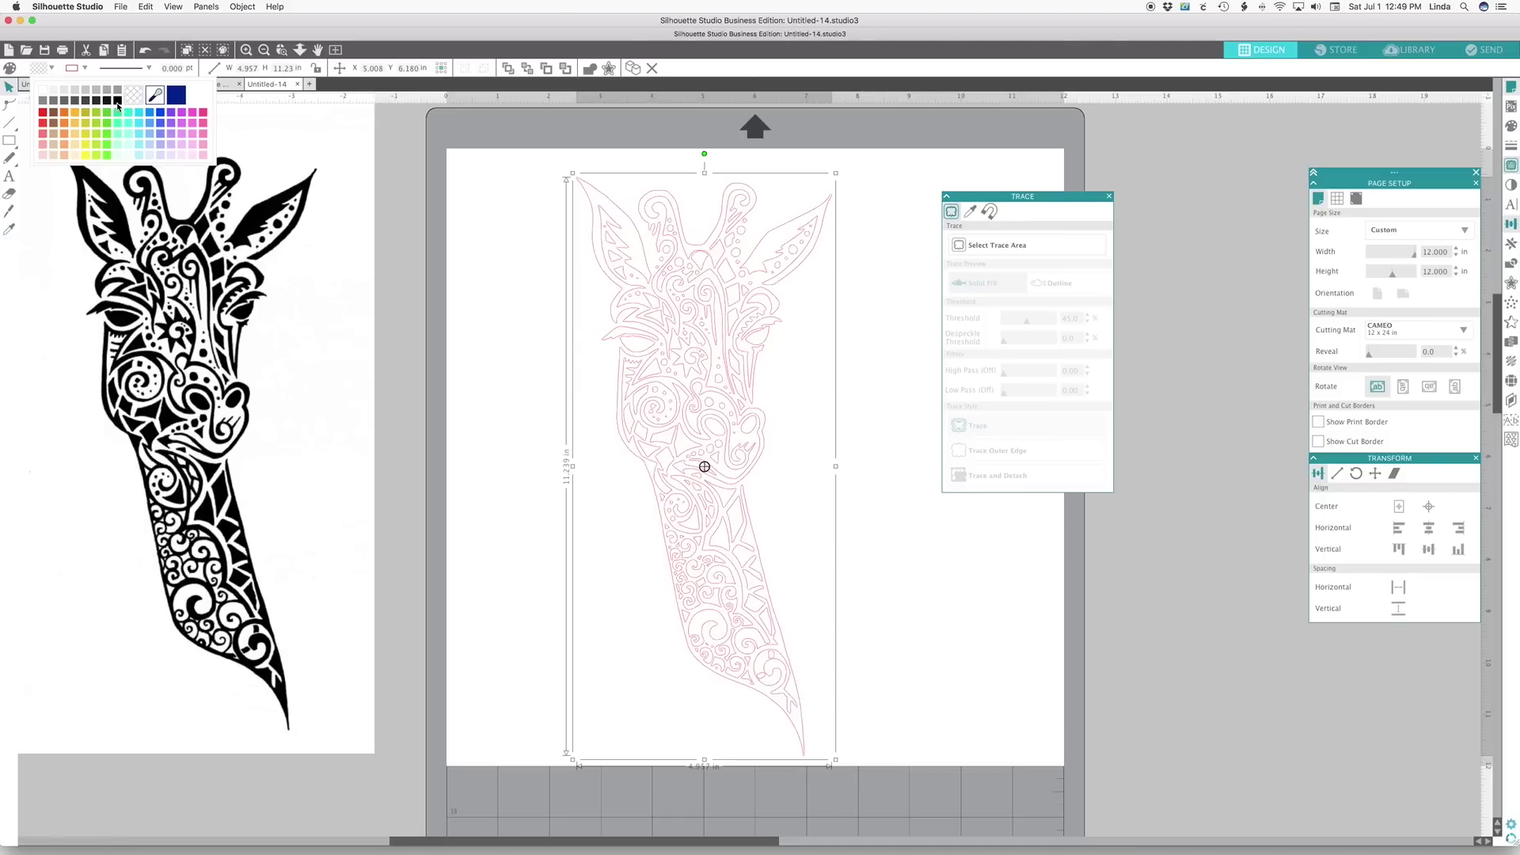
click(117, 100)
click(86, 69)
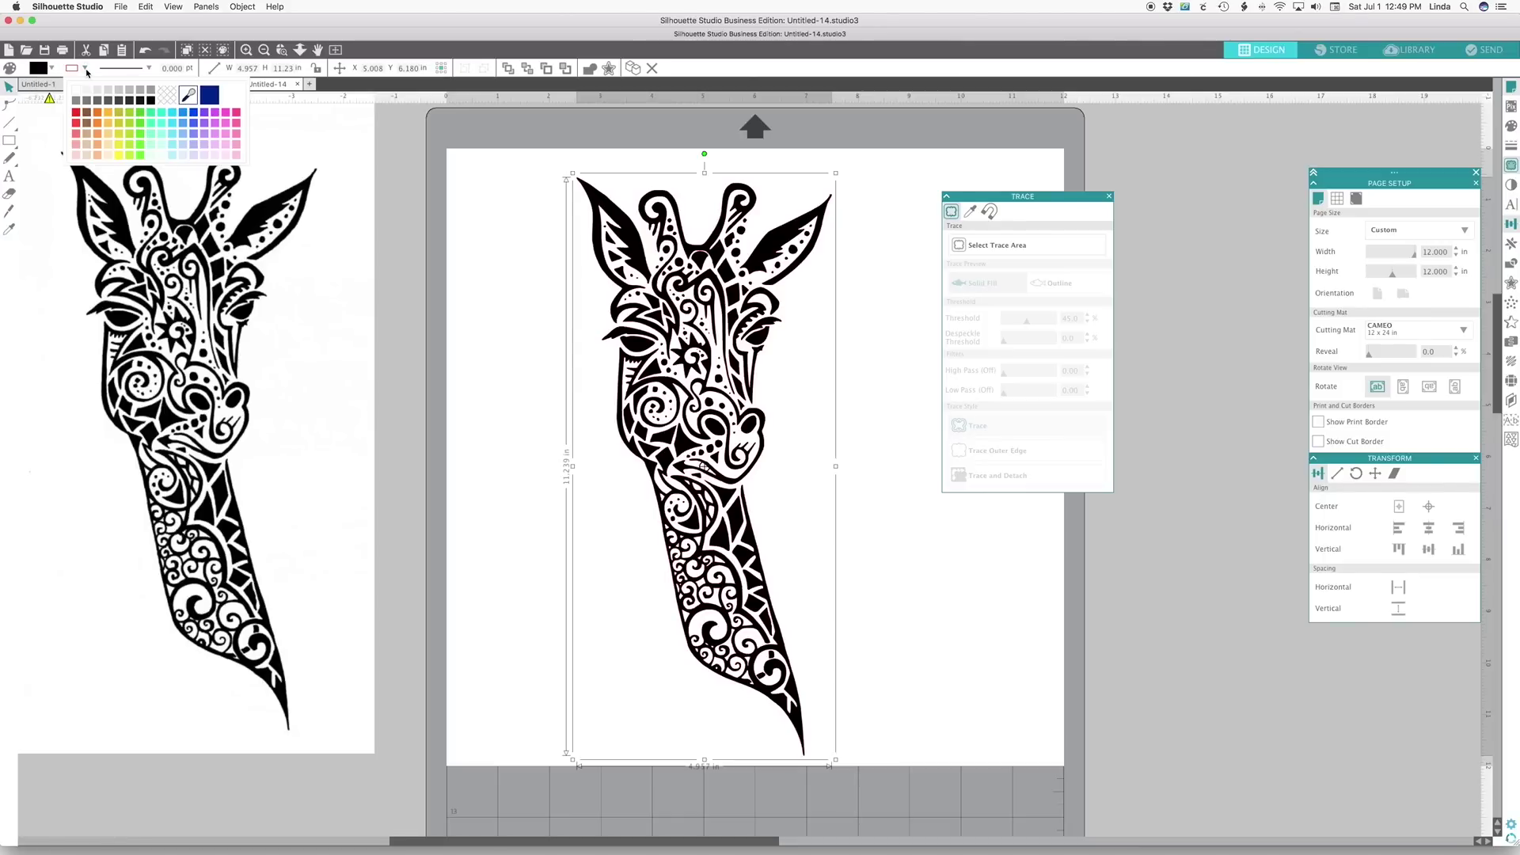
click(166, 96)
click(477, 333)
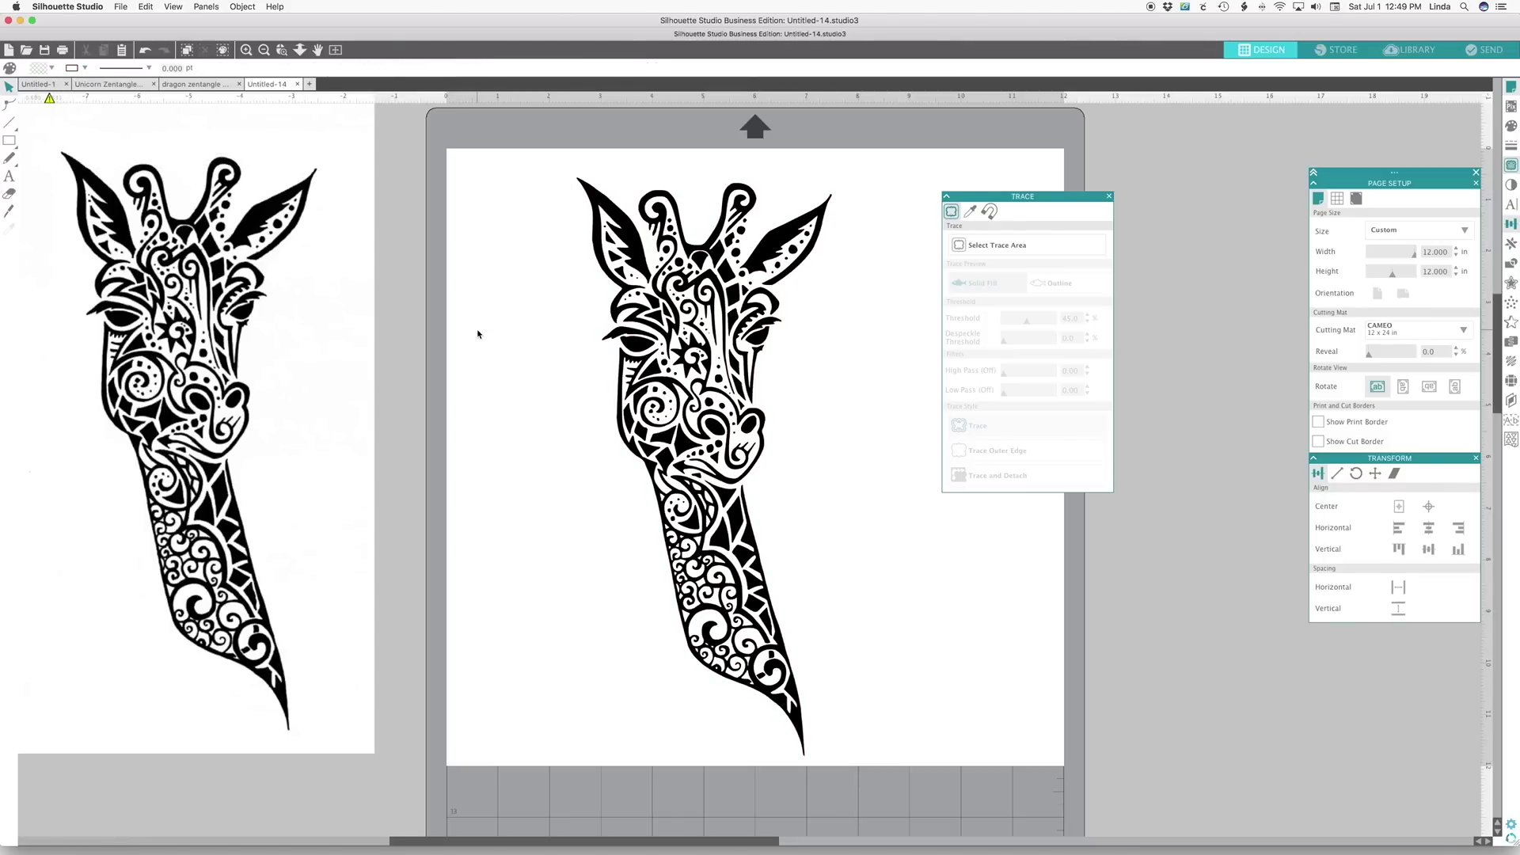
click(310, 84)
Step: Merge the Raskraski-antistress-kit.jpg whale image from Downloads onto the new page
click(120, 6)
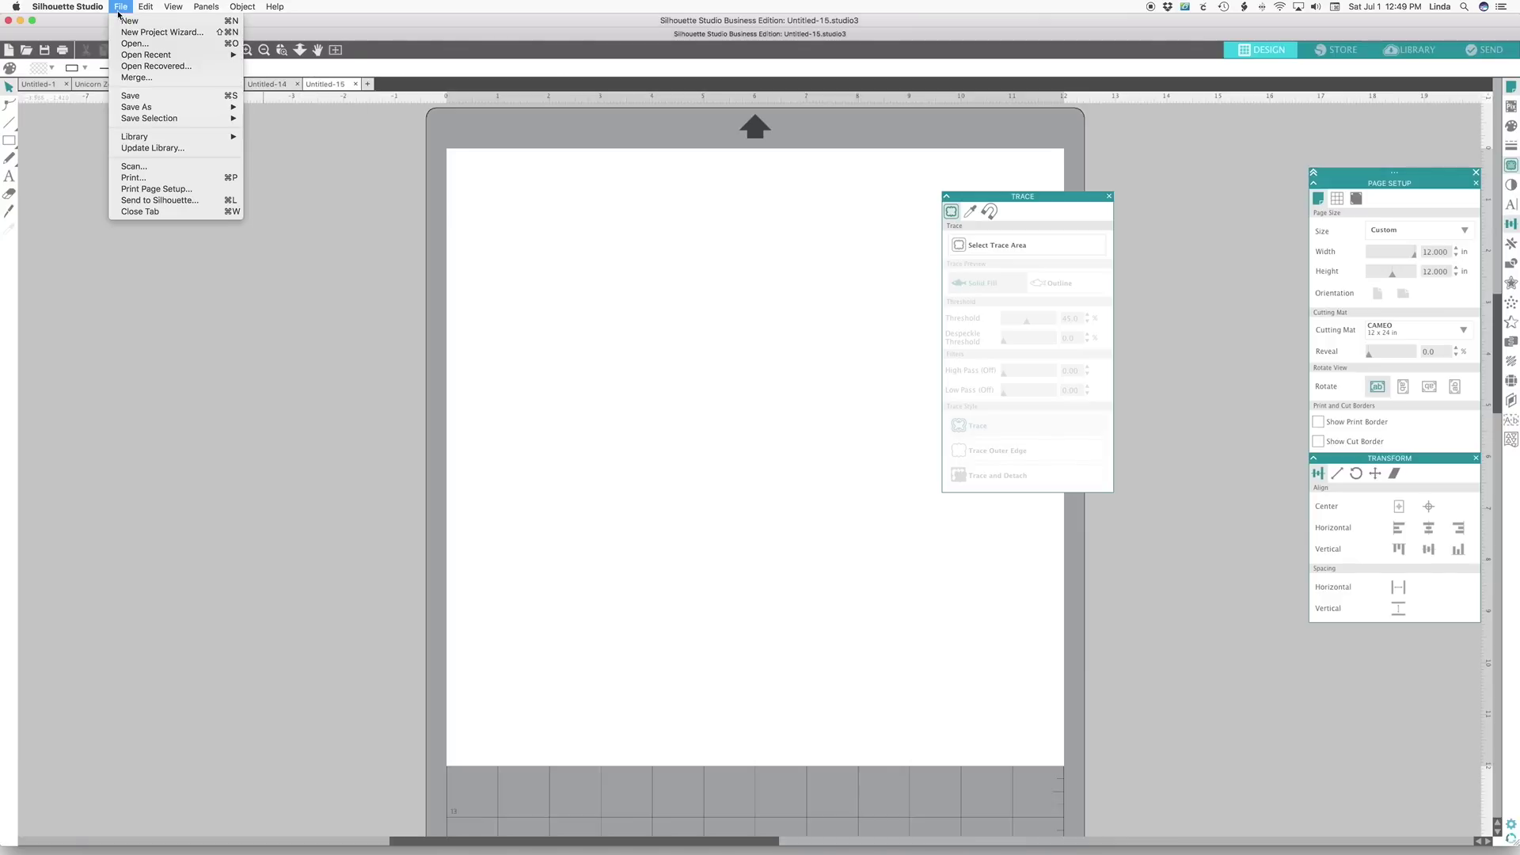
click(126, 77)
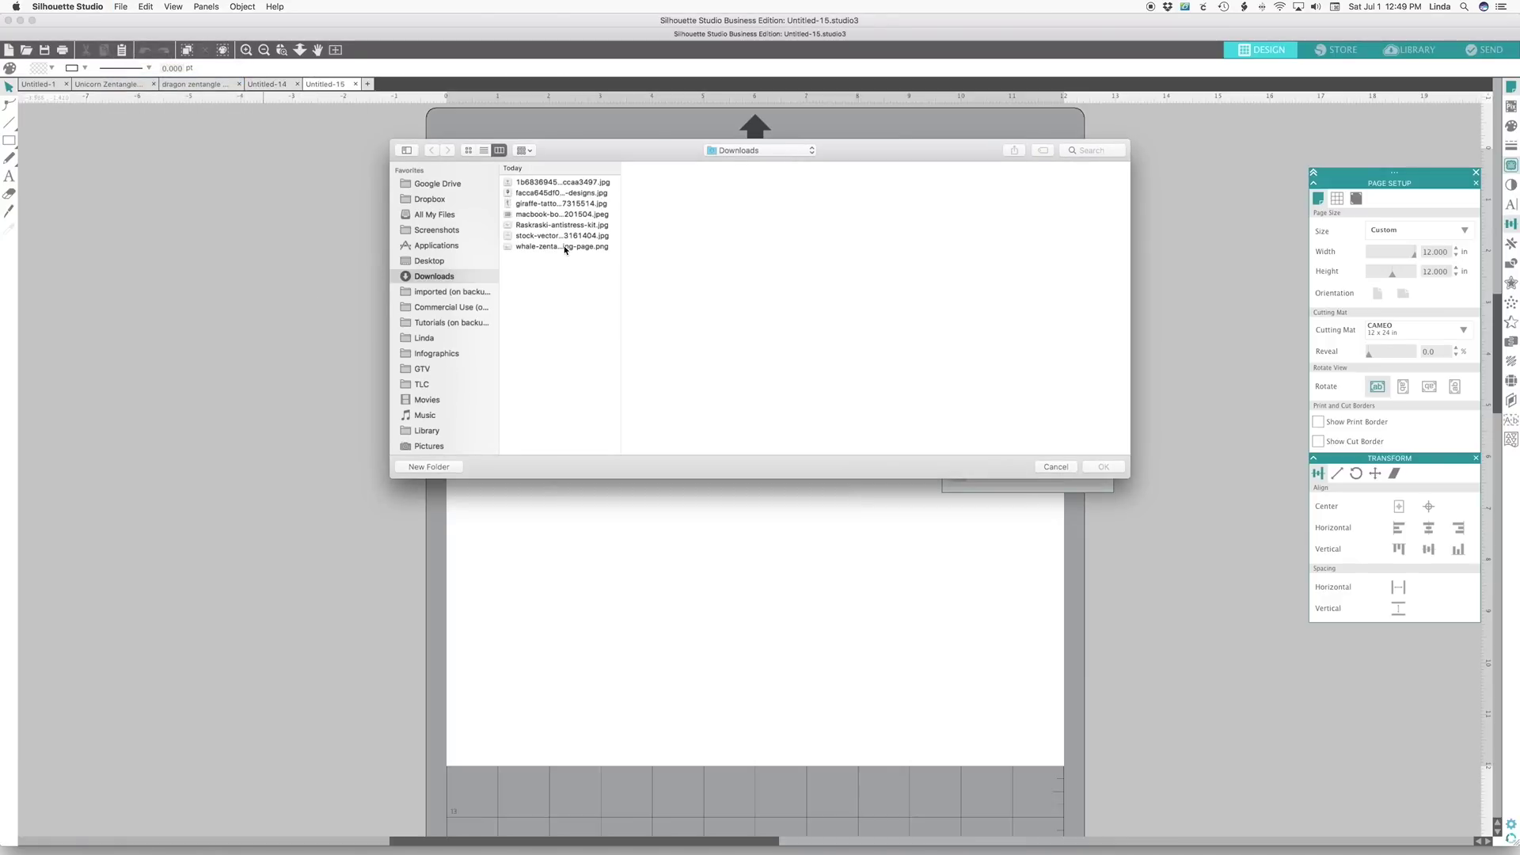
click(565, 247)
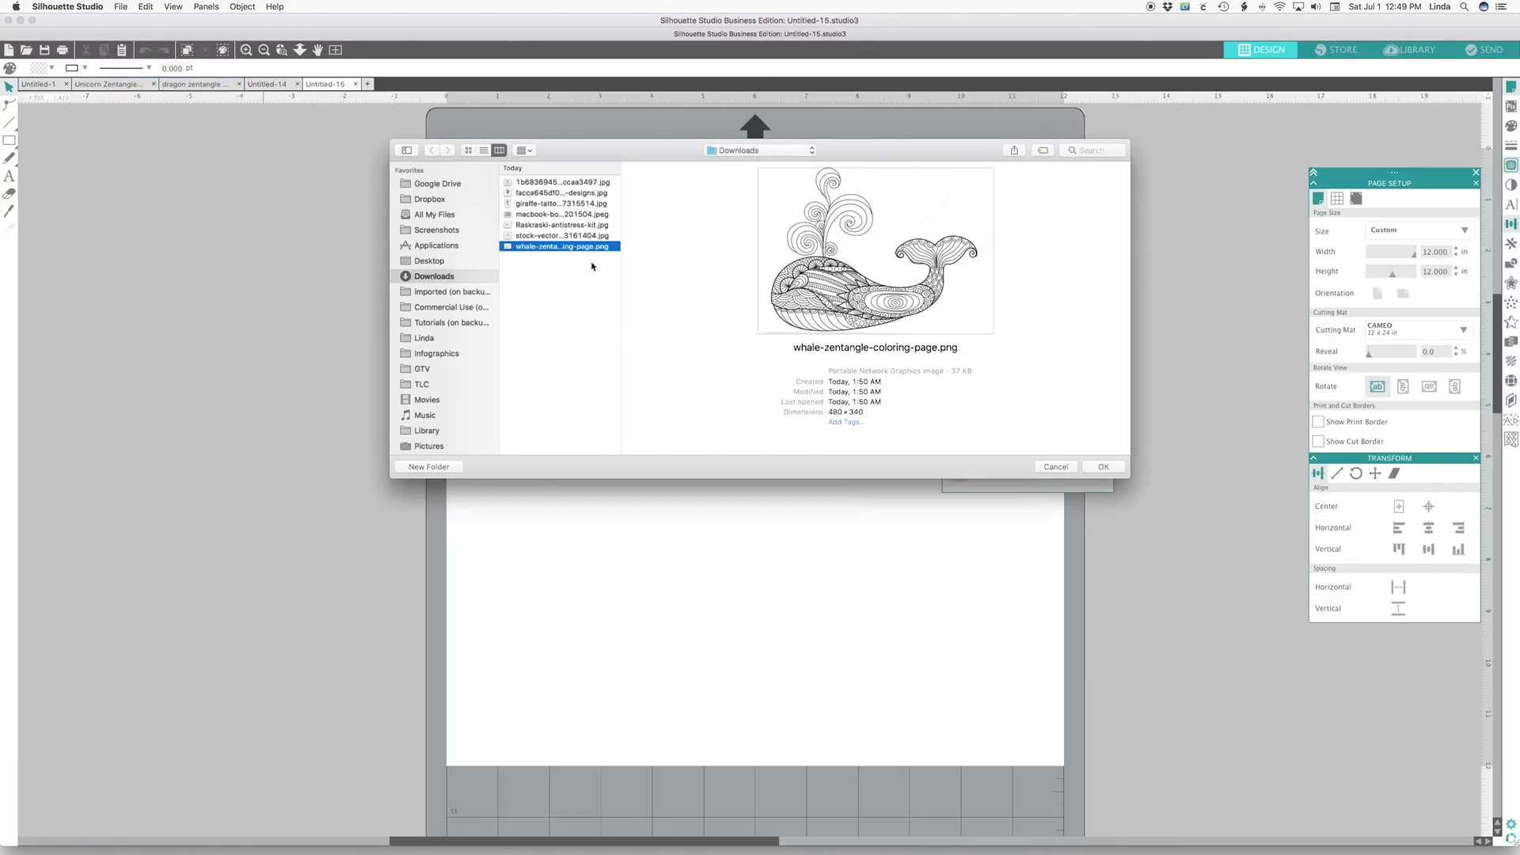
click(553, 236)
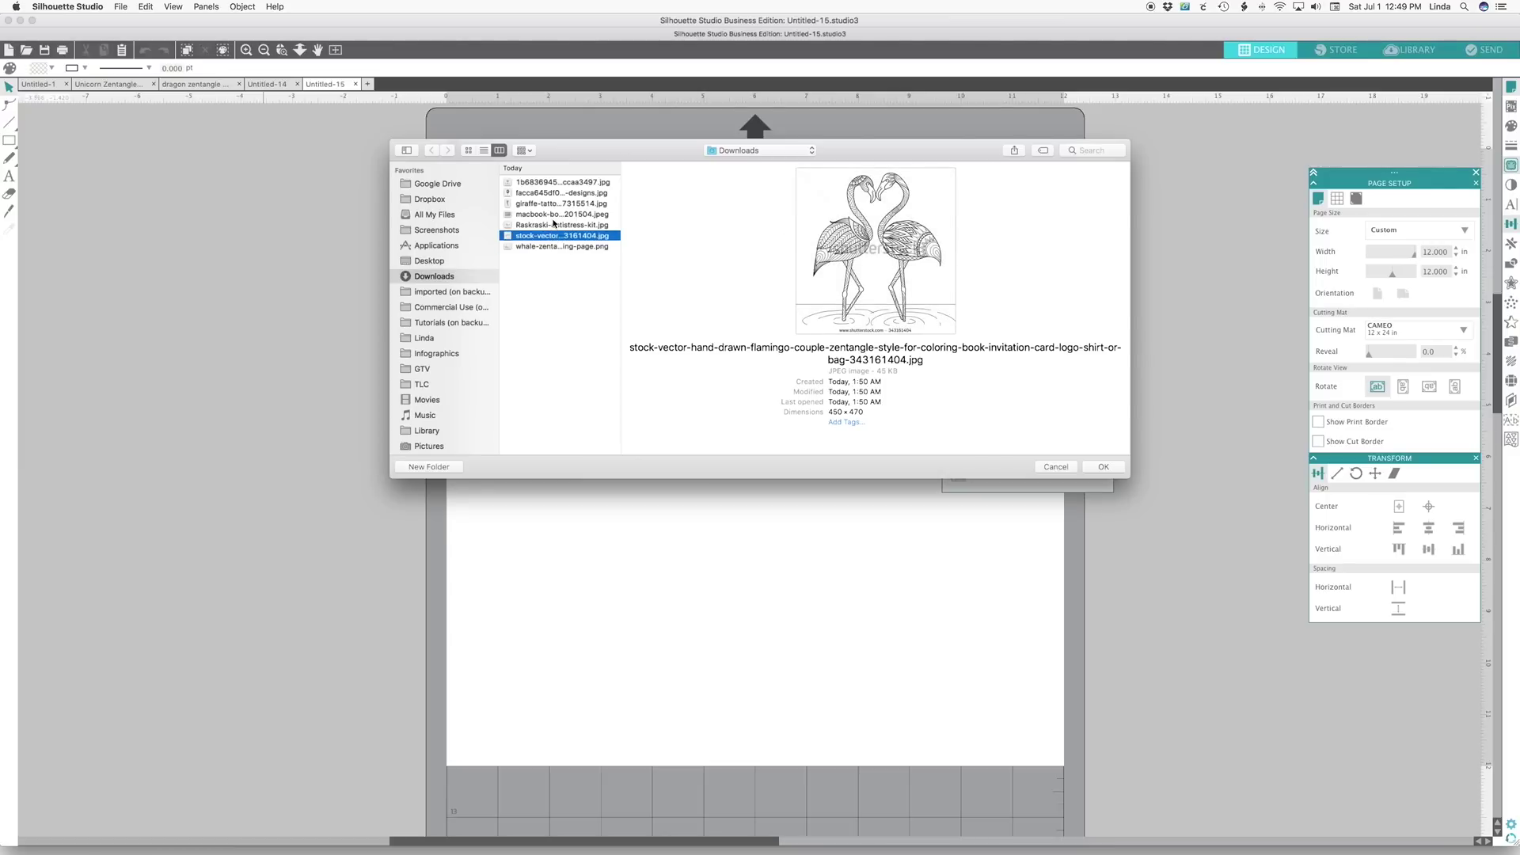
click(552, 225)
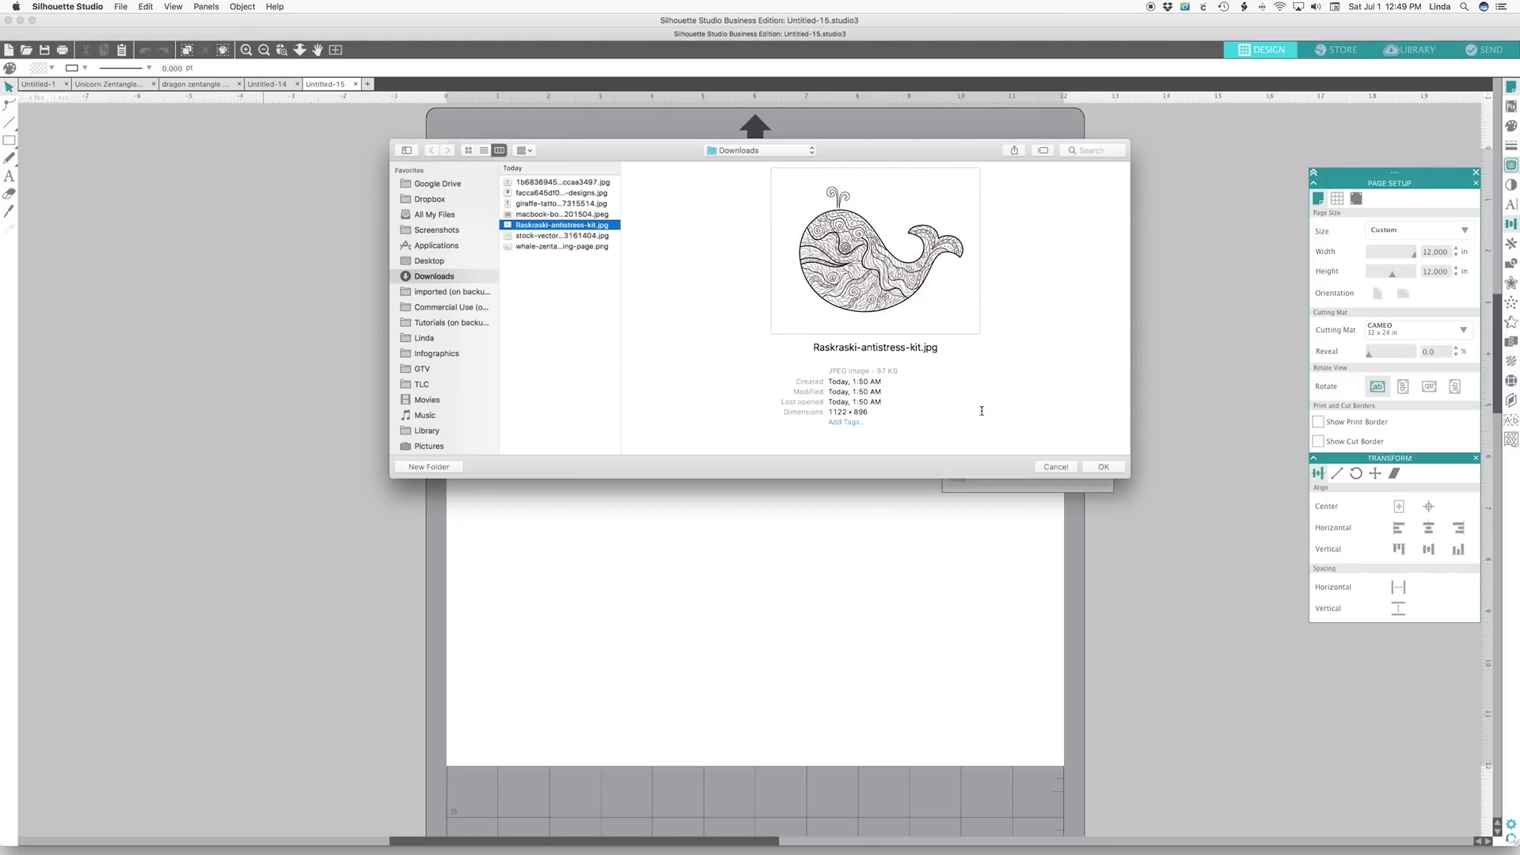
click(1108, 469)
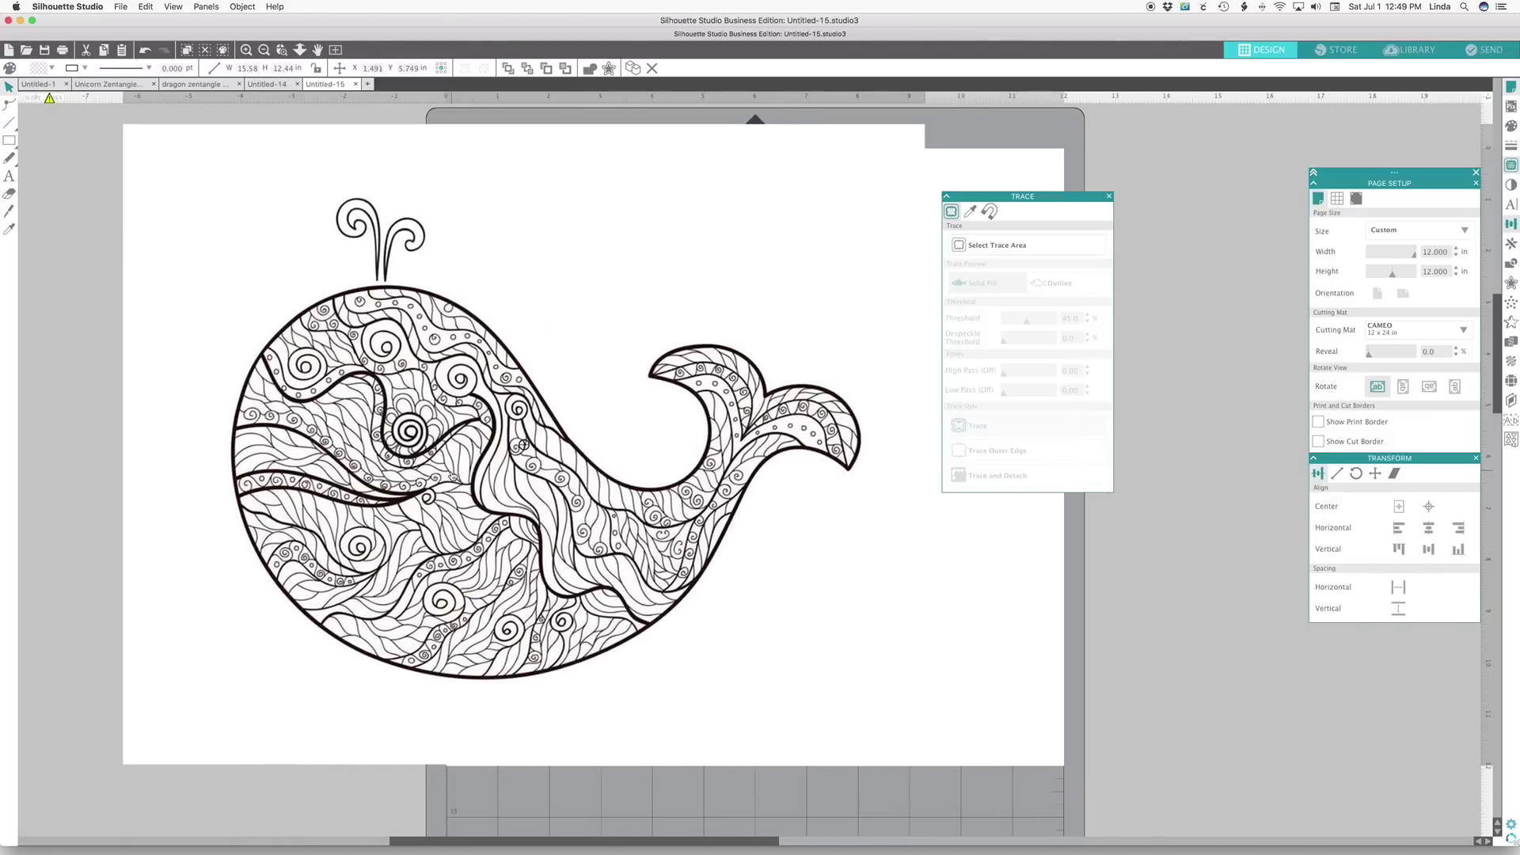
Step: Mark the entire whale as the trace area and raise the threshold to 79%
click(984, 250)
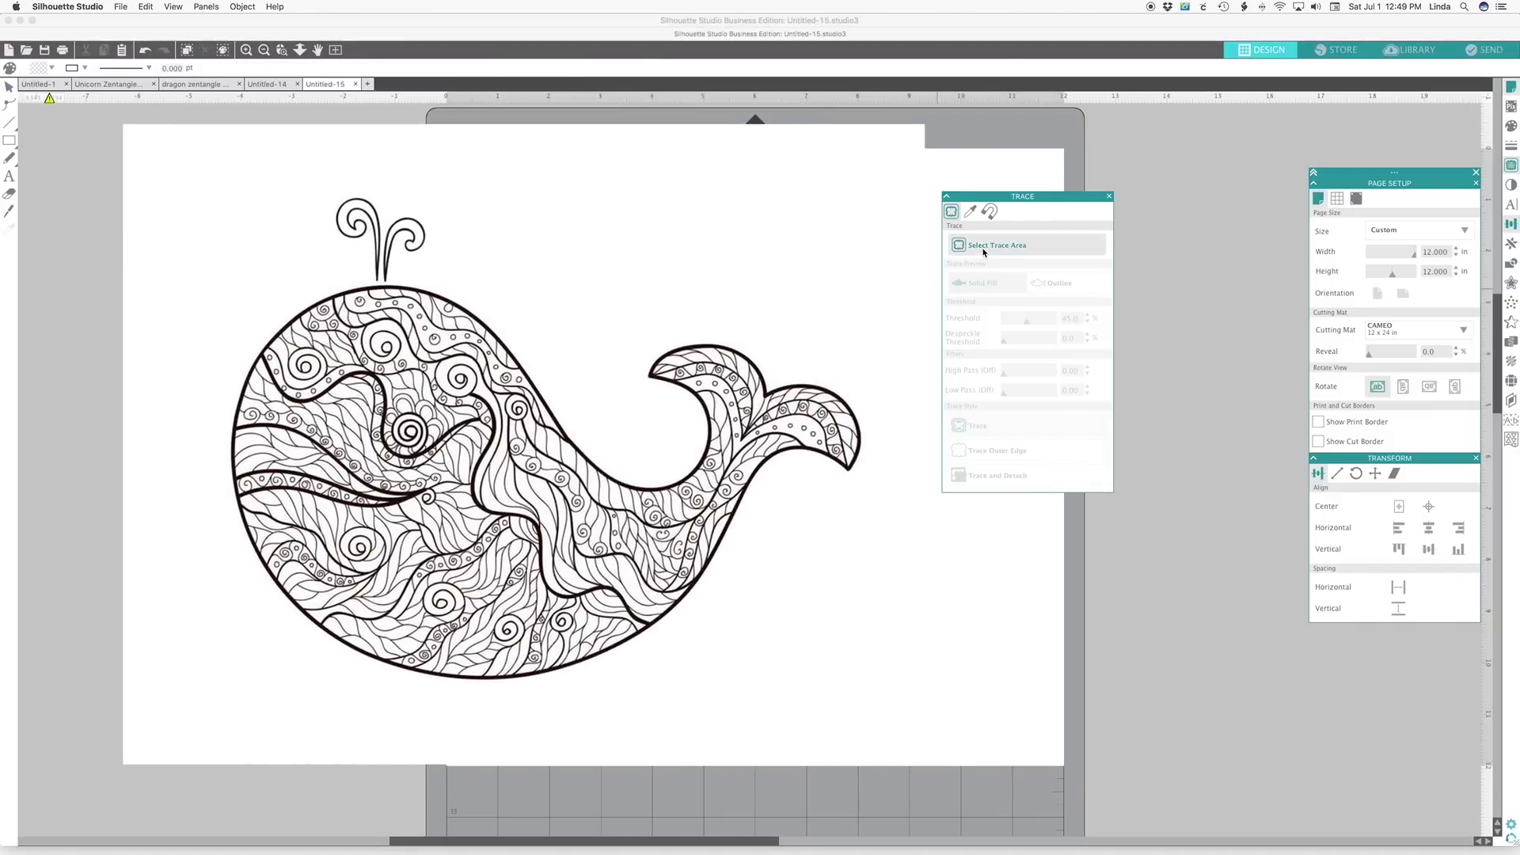
drag(179, 173, 882, 702)
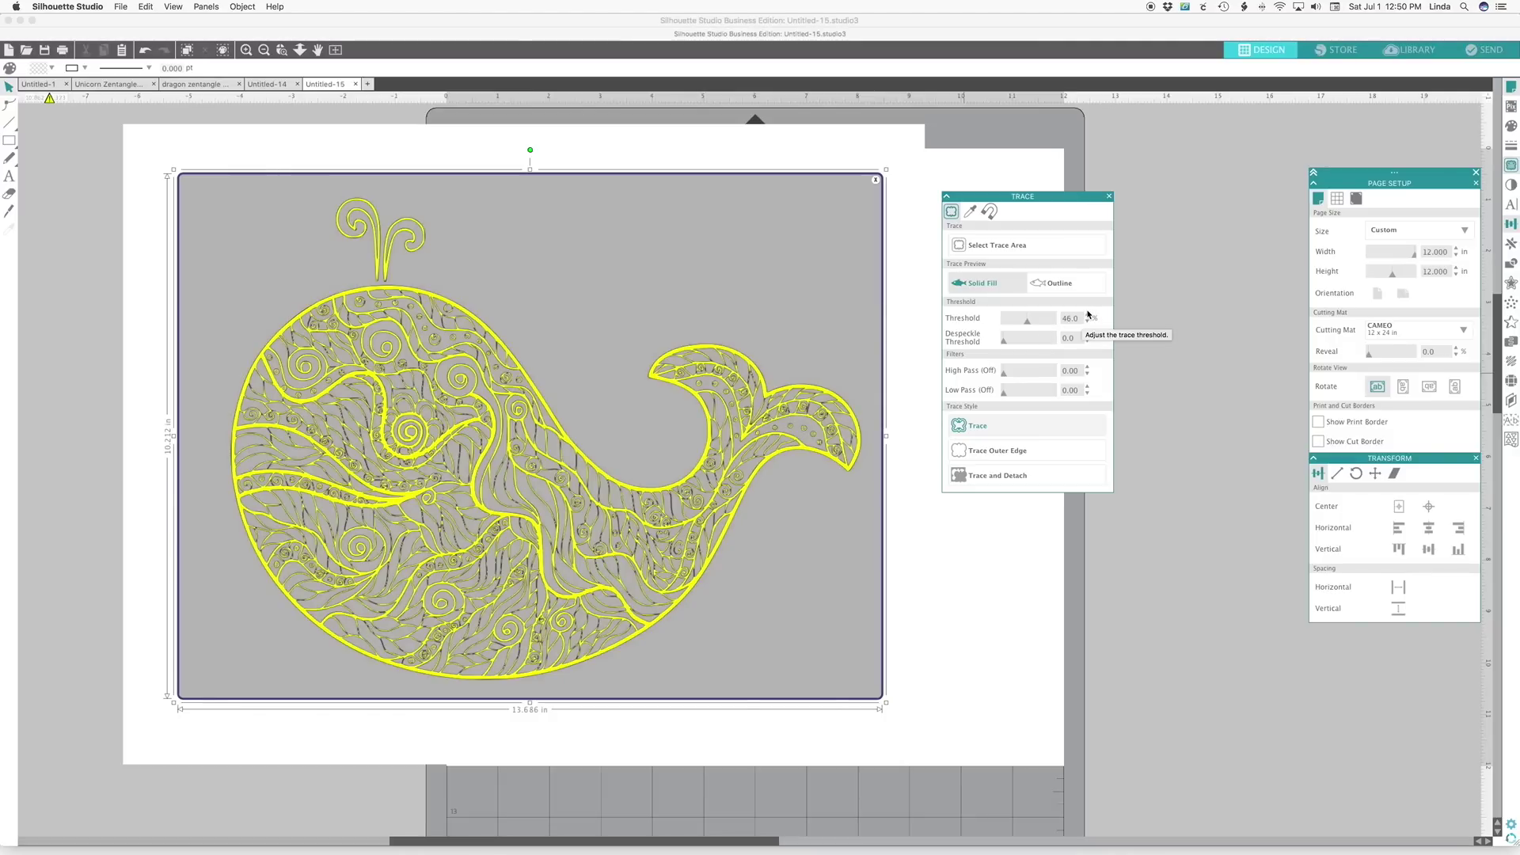
click(1087, 314)
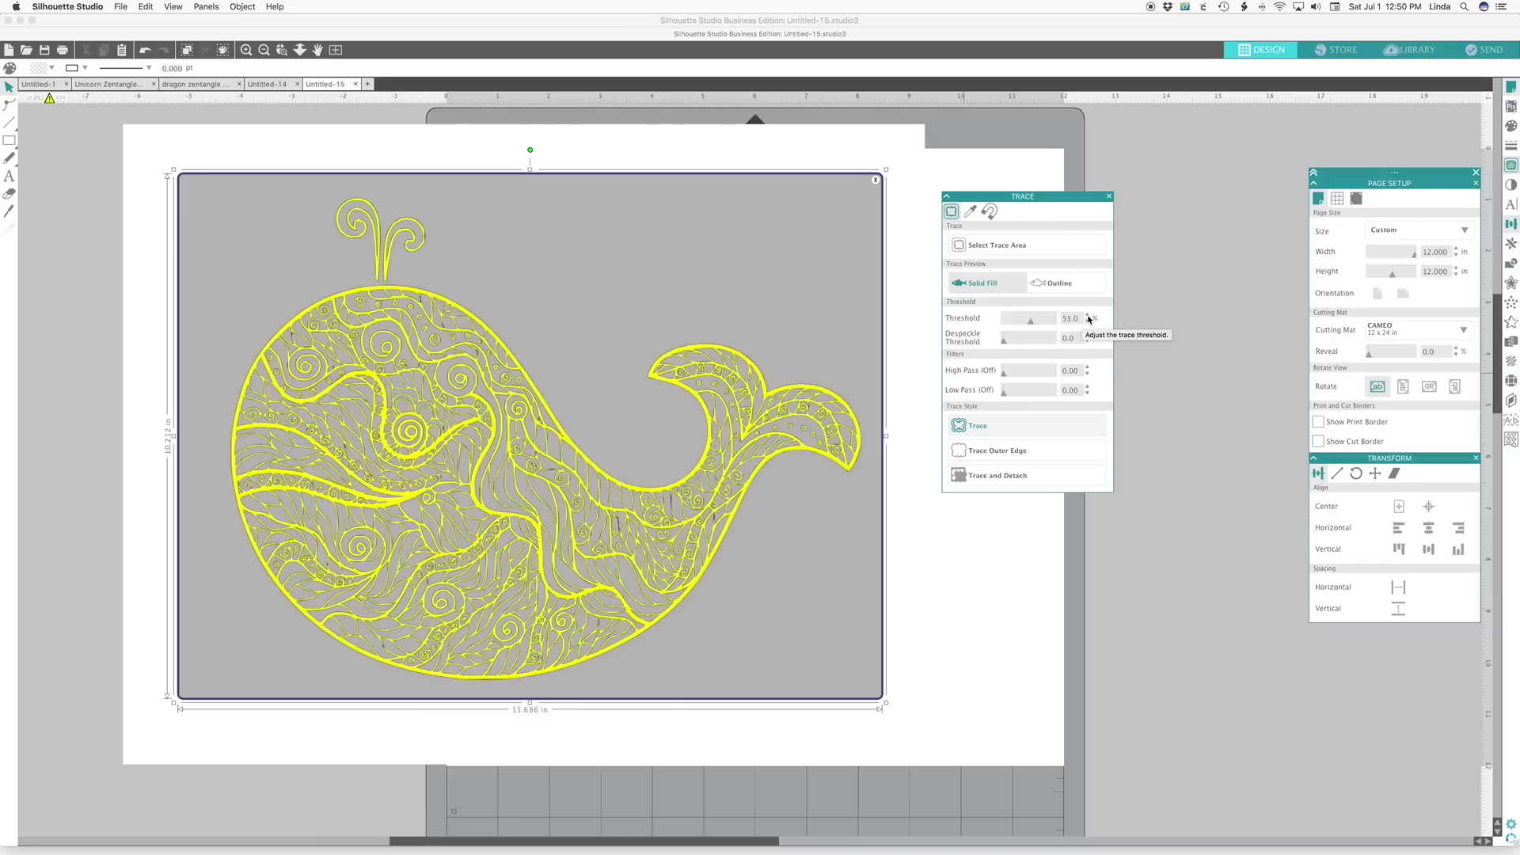
click(1087, 316)
click(1087, 316)
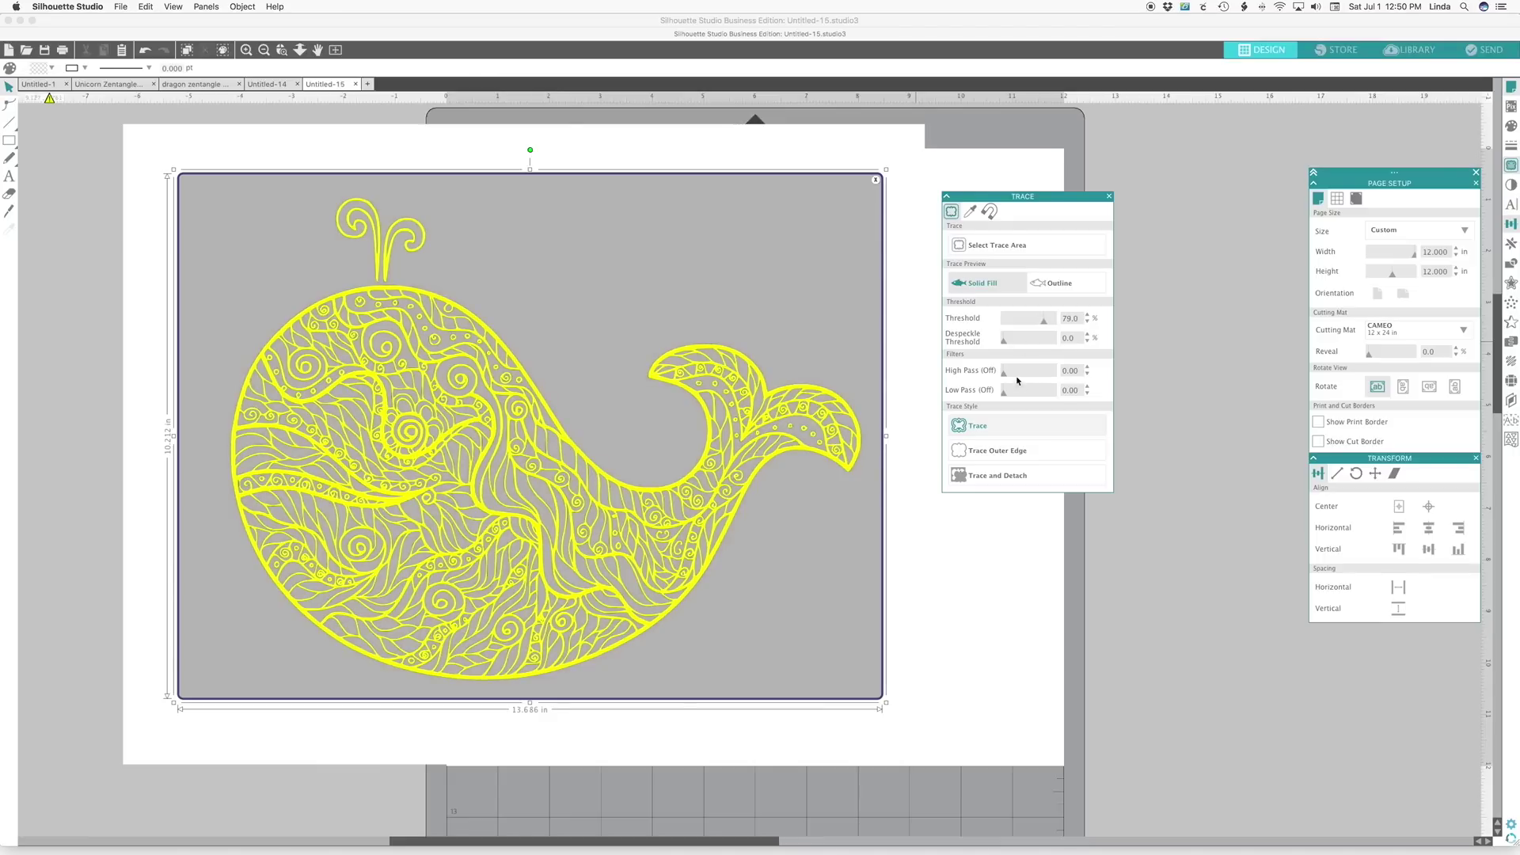
Step: Trace the whale and pull the original image away from the traced lines
click(1004, 429)
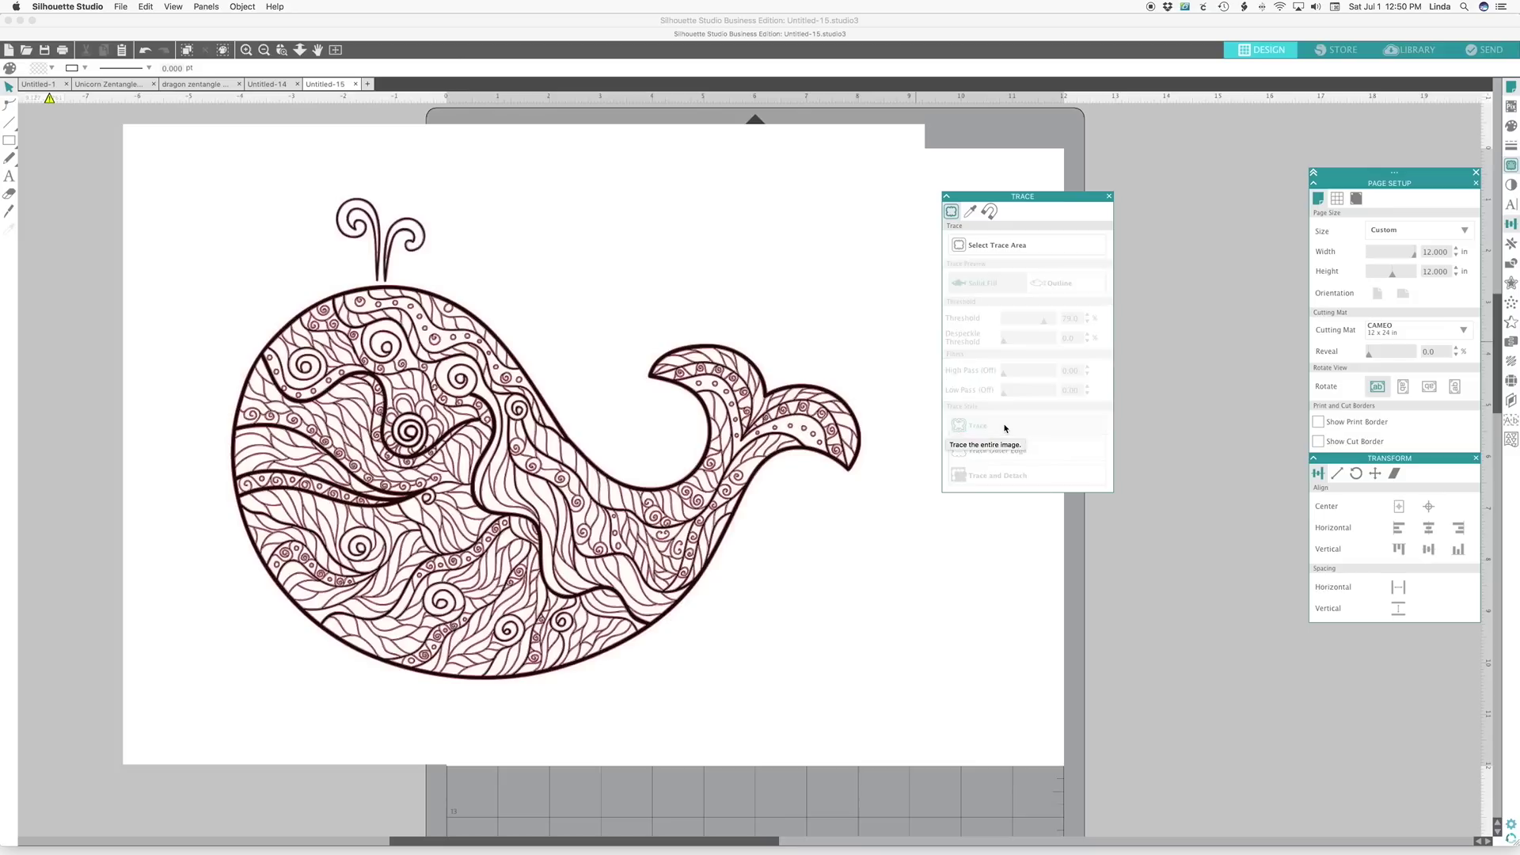
drag(841, 553, 24, 475)
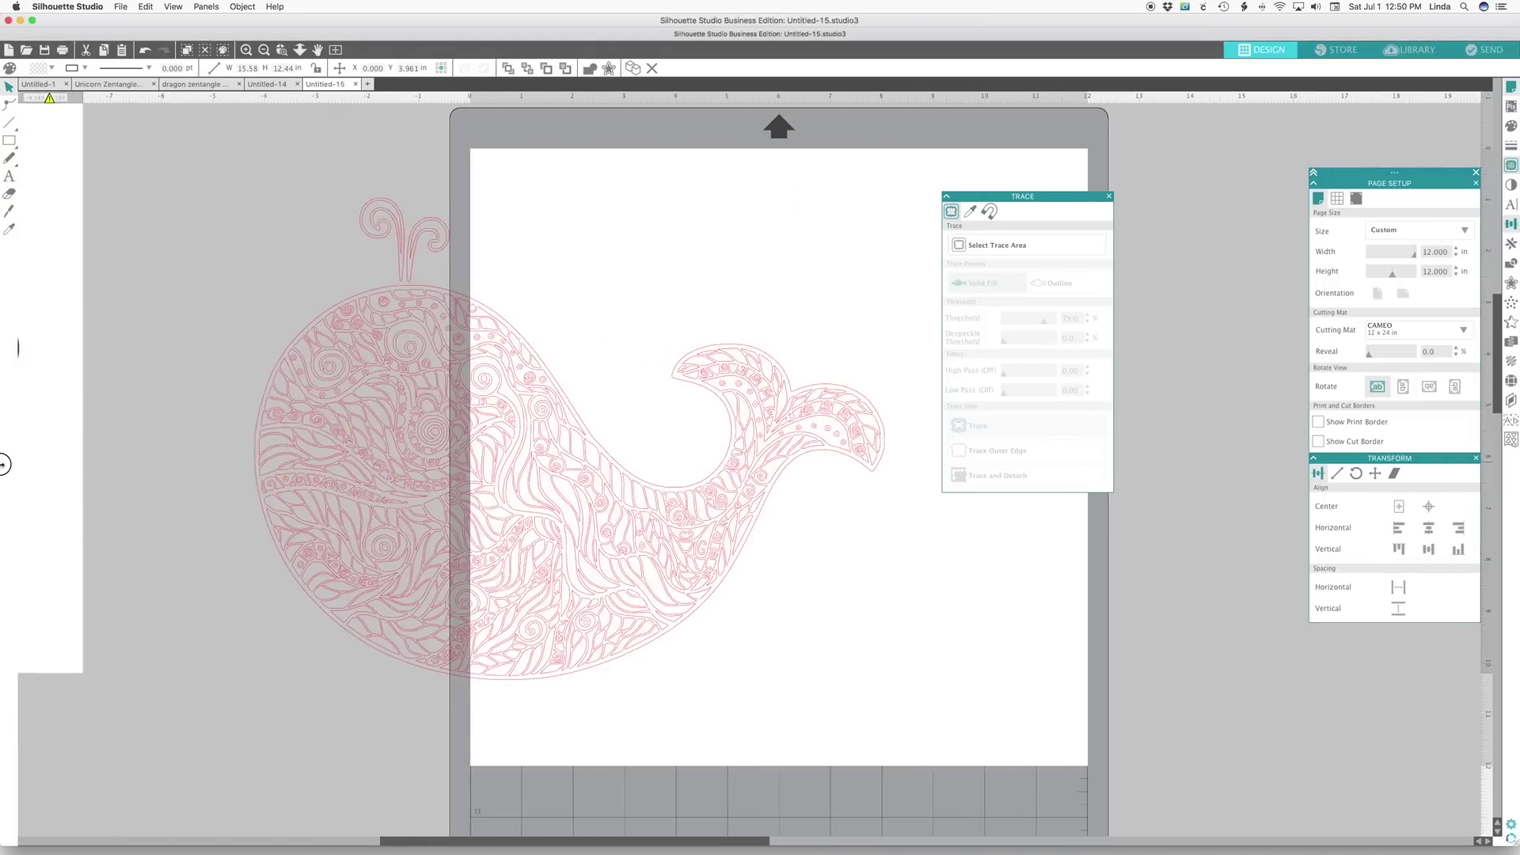
click(380, 467)
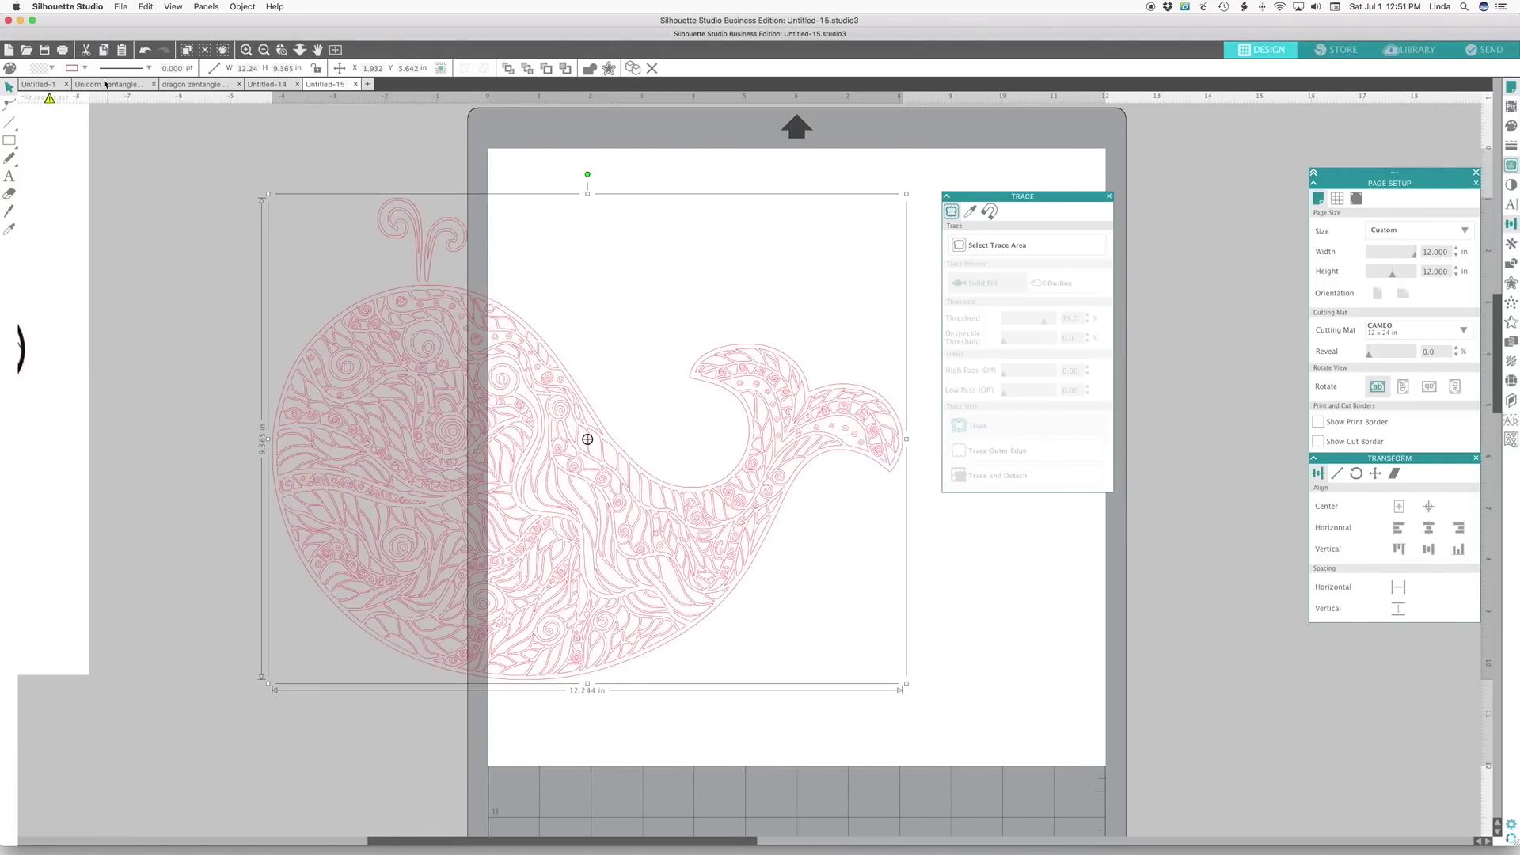
Step: Fill the traced whale black and move it onto the cutting mat
click(49, 68)
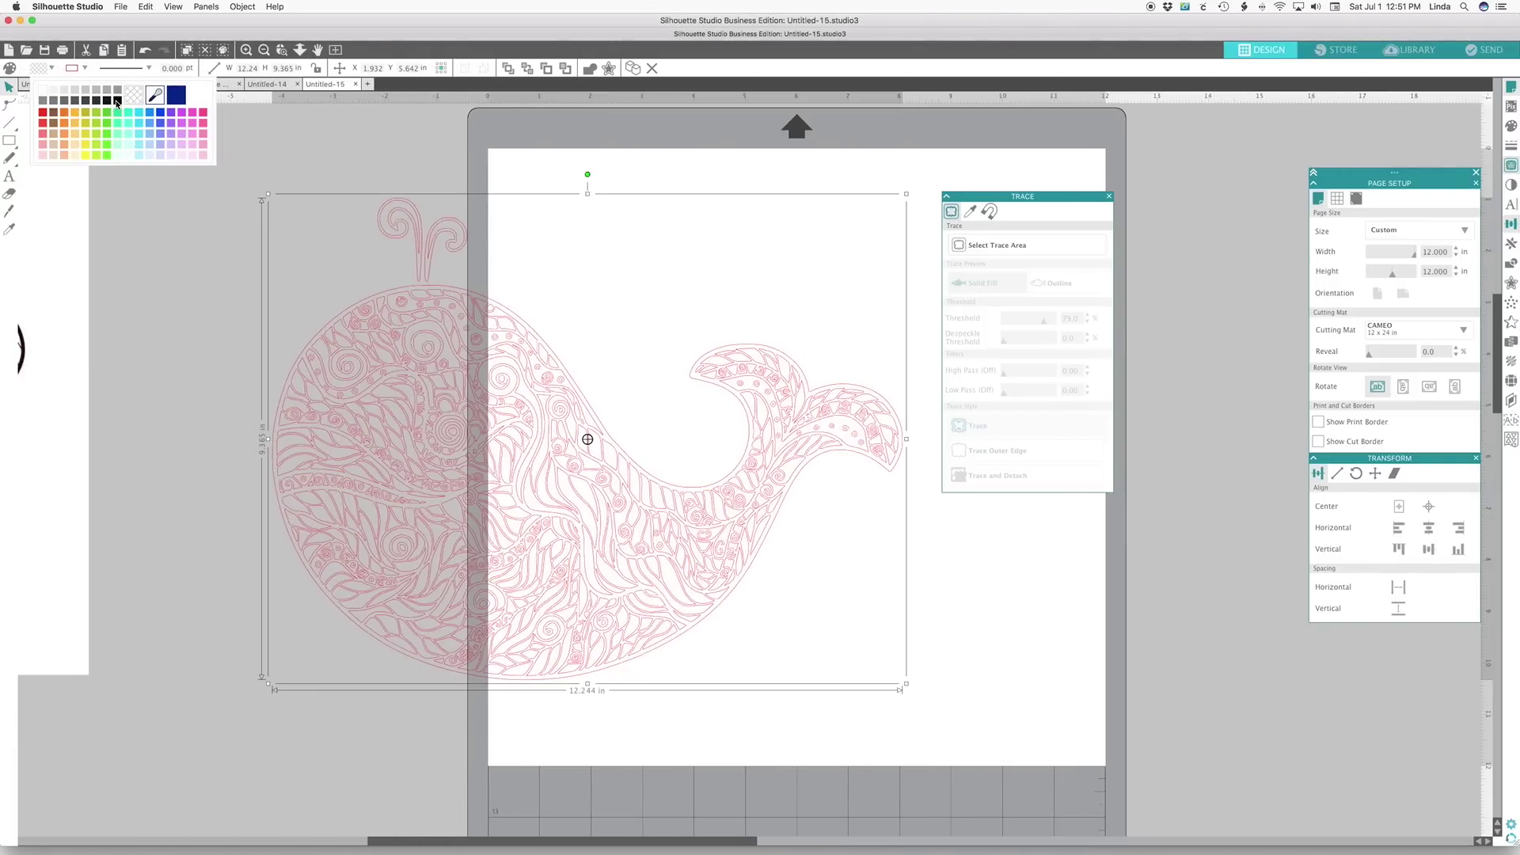
click(107, 99)
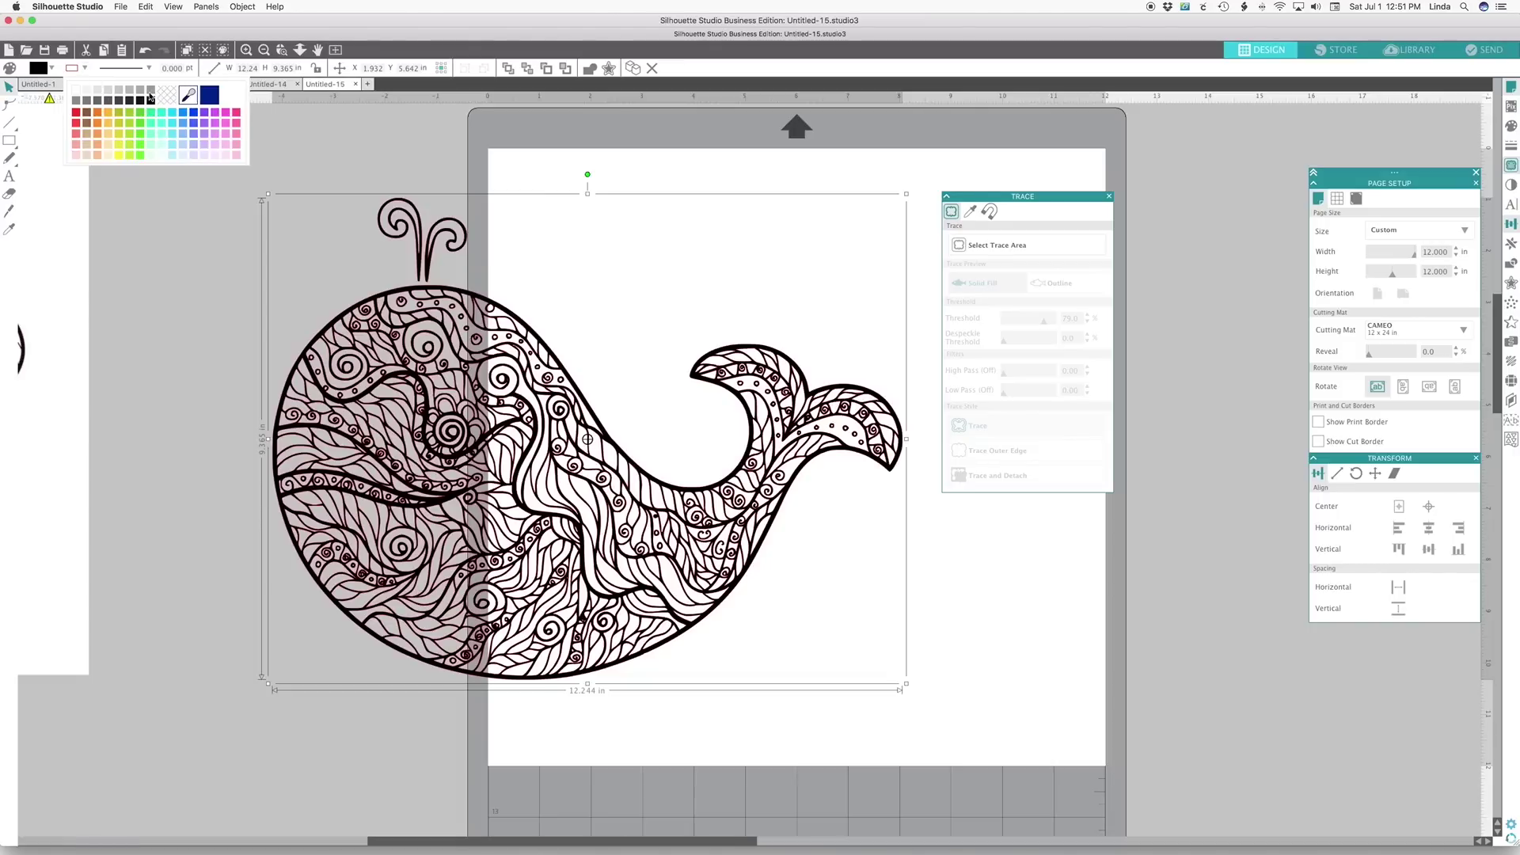
click(163, 97)
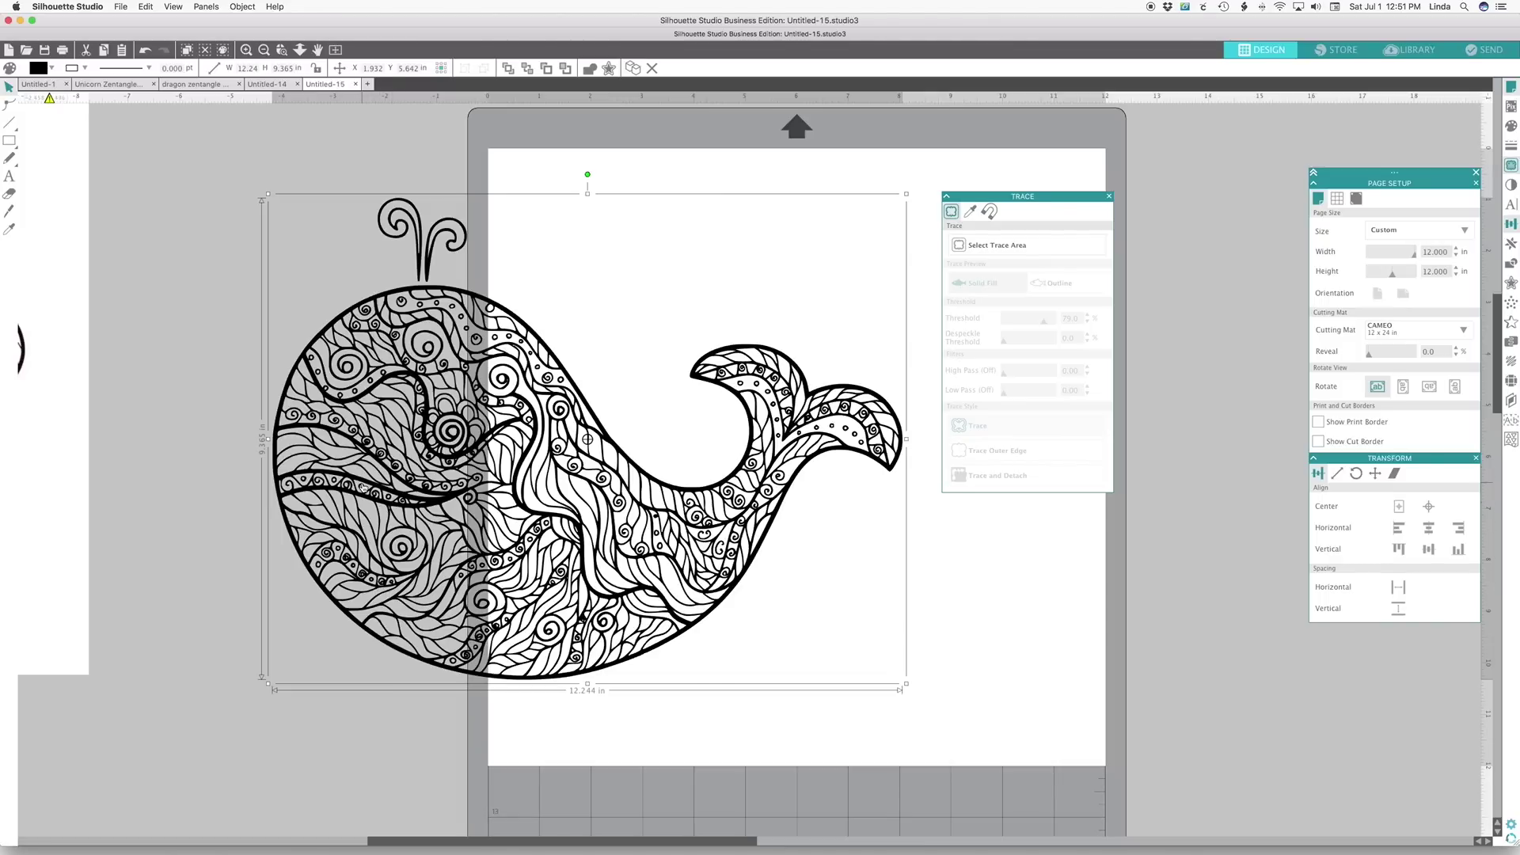
mouse_move(363, 487)
mouse_down()
mouse_move(396, 483)
mouse_move(375, 479)
mouse_up()
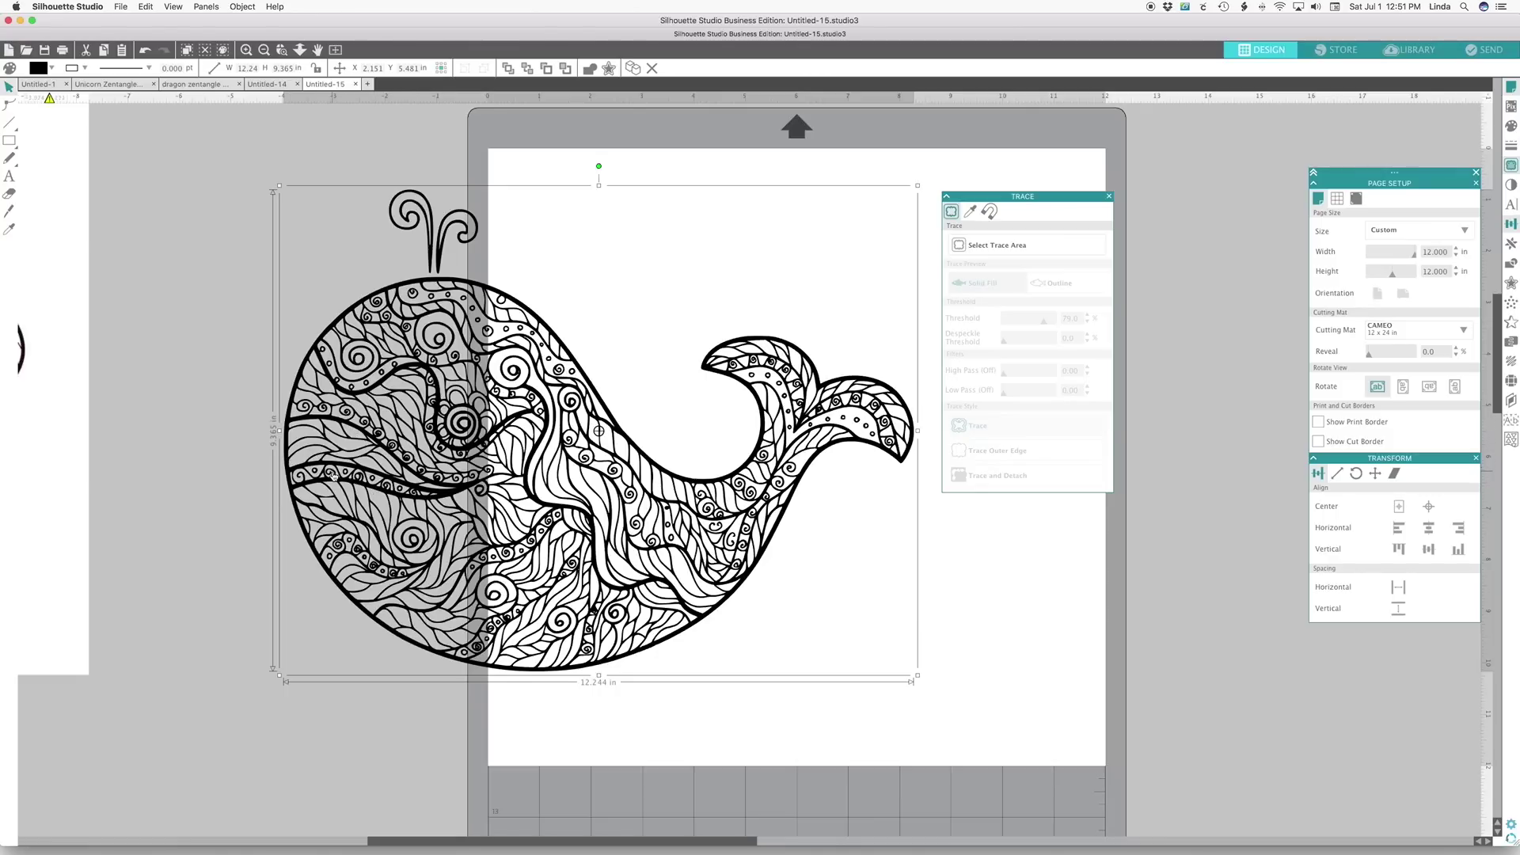
drag(332, 472, 581, 472)
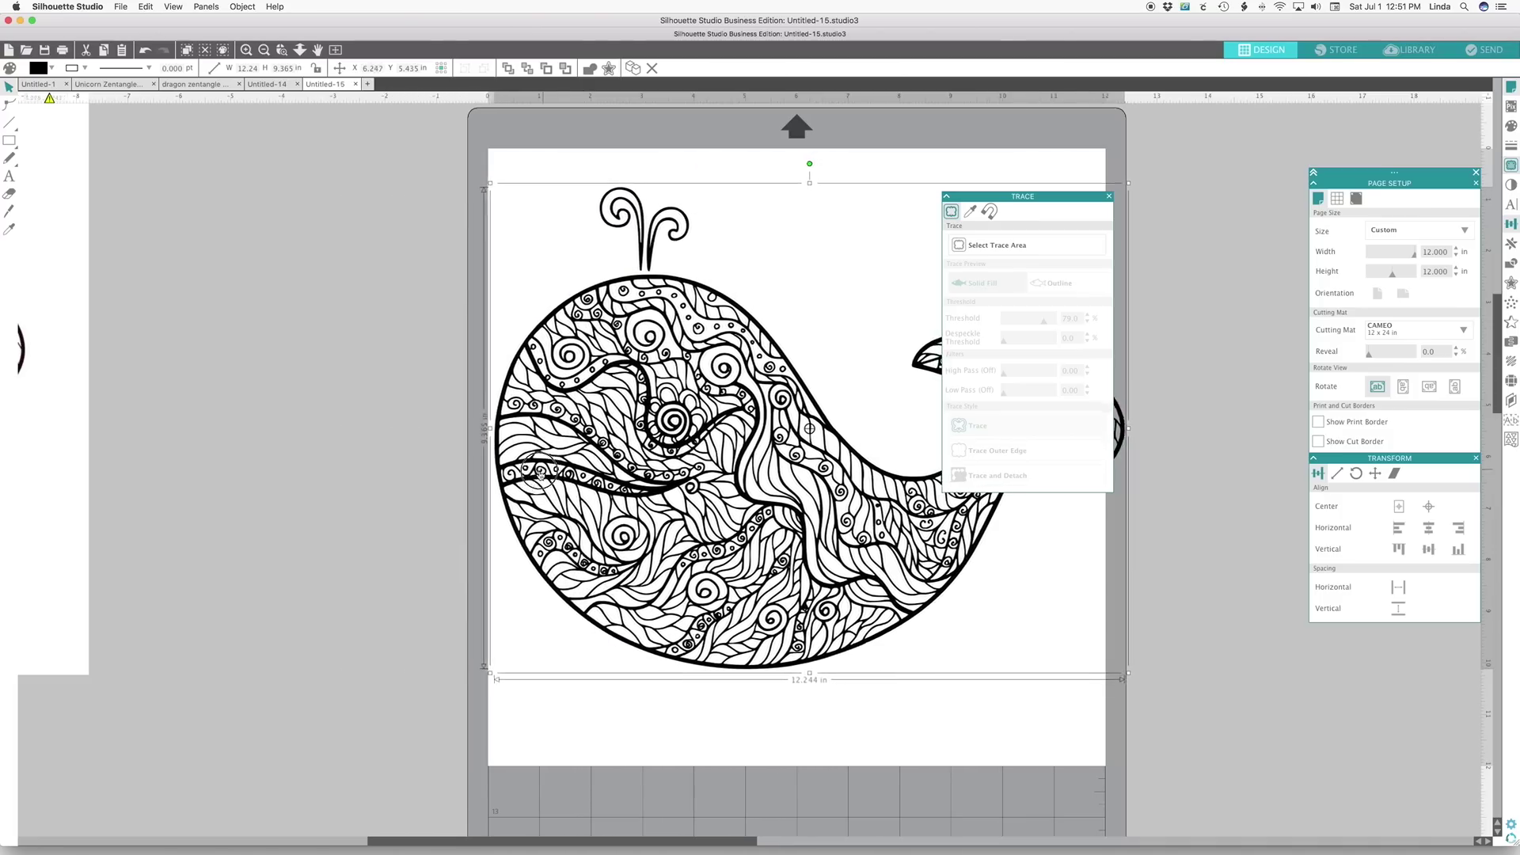
Step: Rotate the black whale upright to about 9.365 × 12.24 in and shift it left and down
scroll(538, 473, right, 5)
scroll(538, 474, right, 3)
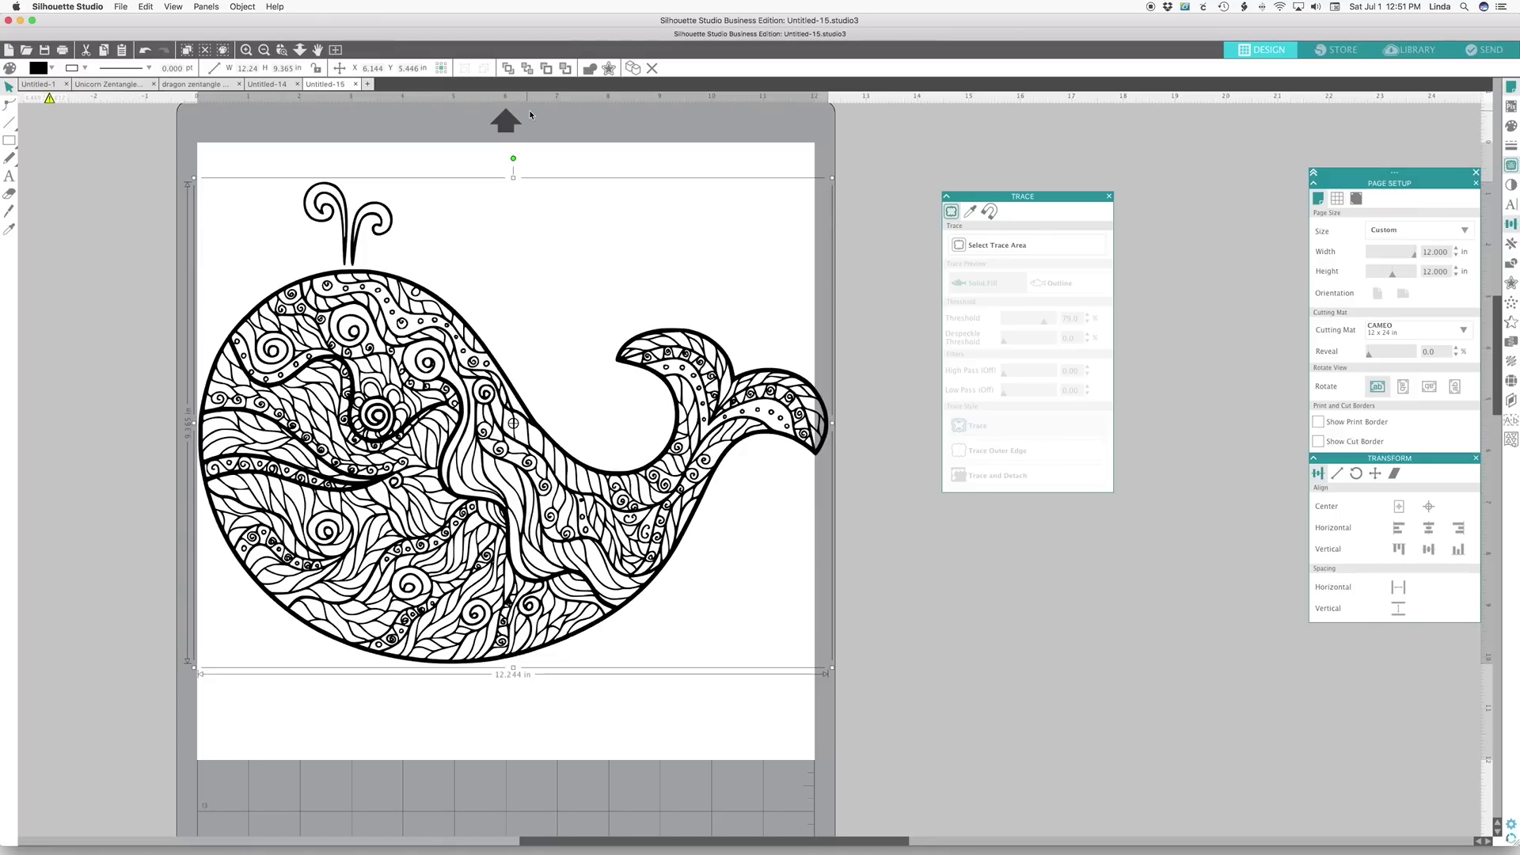
drag(513, 157, 689, 440)
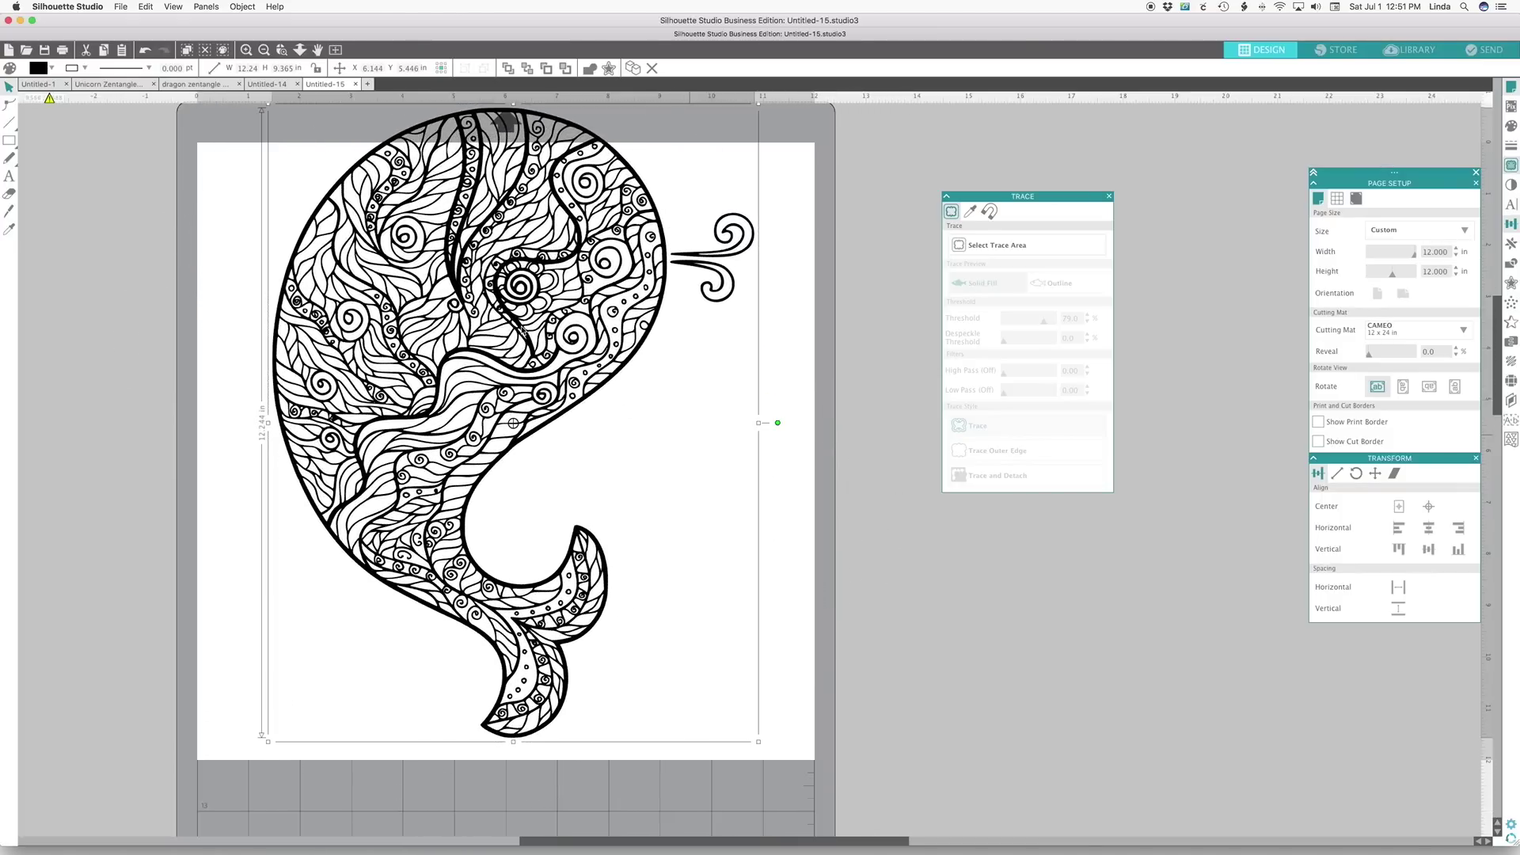
drag(523, 329, 458, 380)
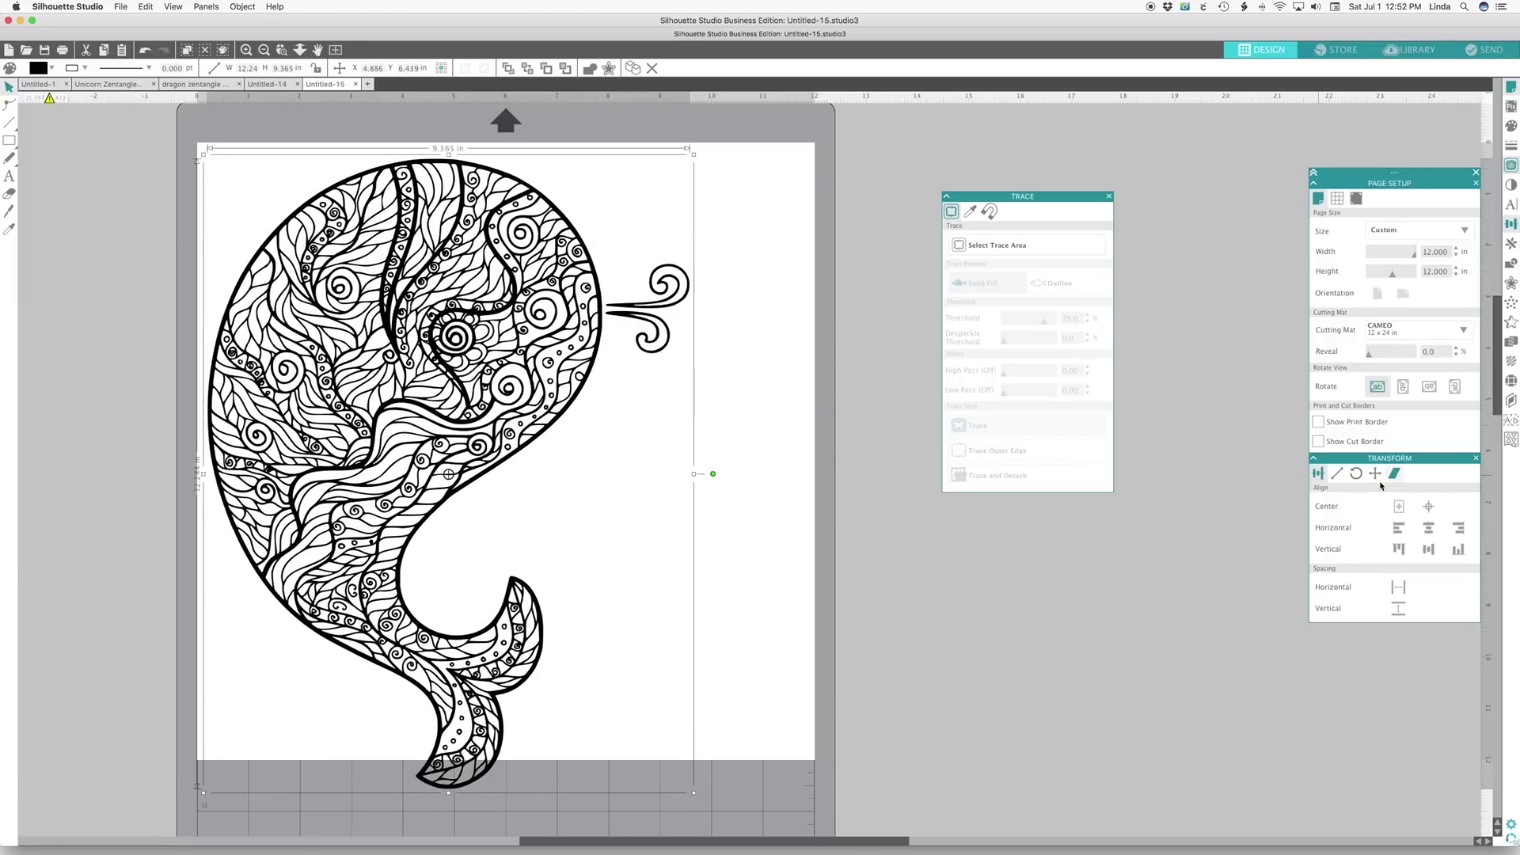
click(1337, 473)
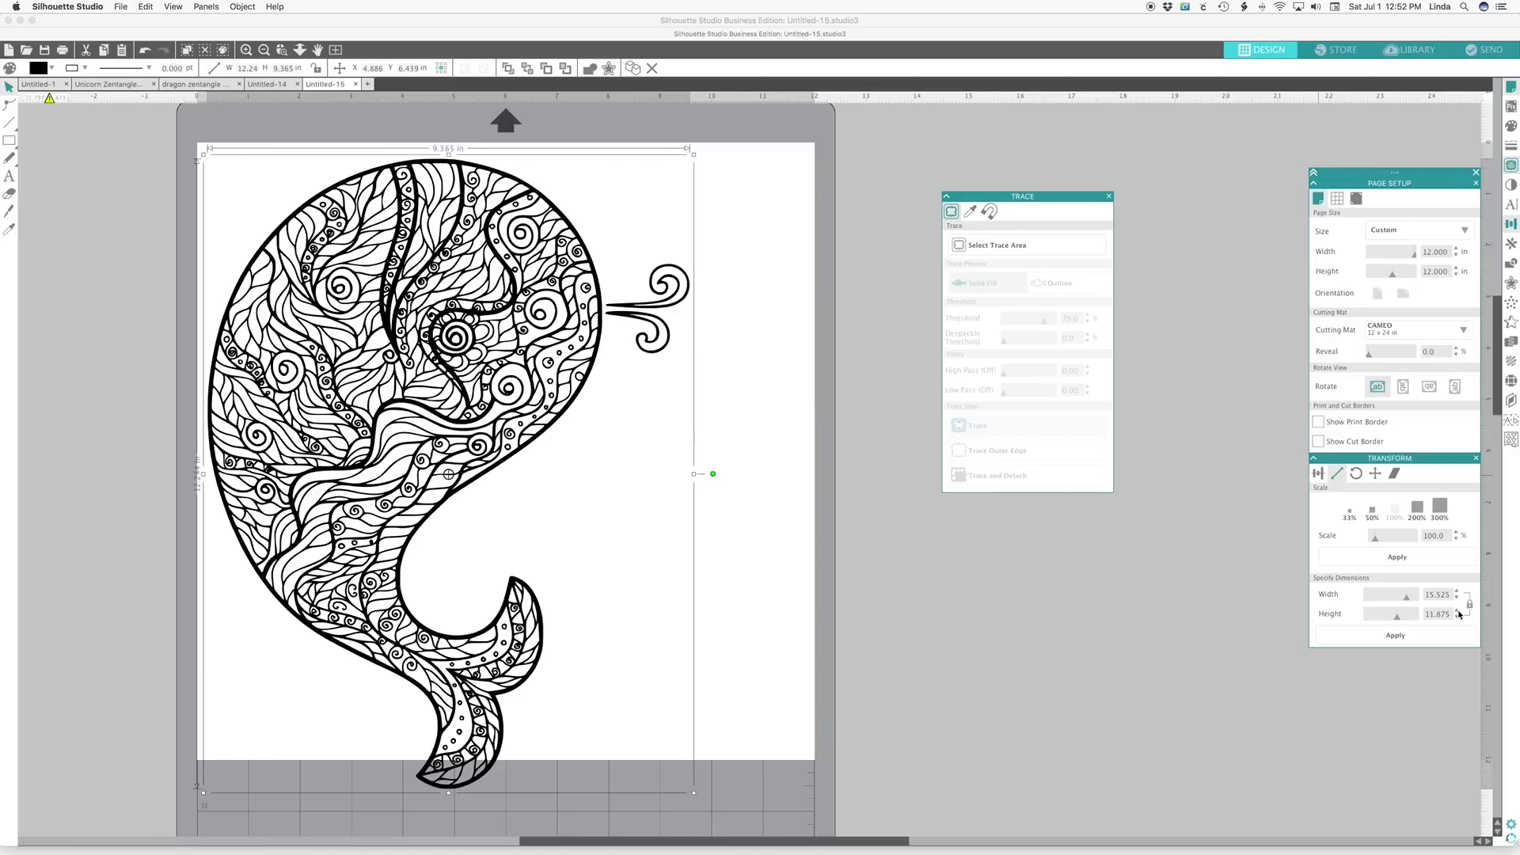
Step: Apply the 15.525 × 11.875 in dimensions to the whale and reposition it to fit the page
click(1412, 637)
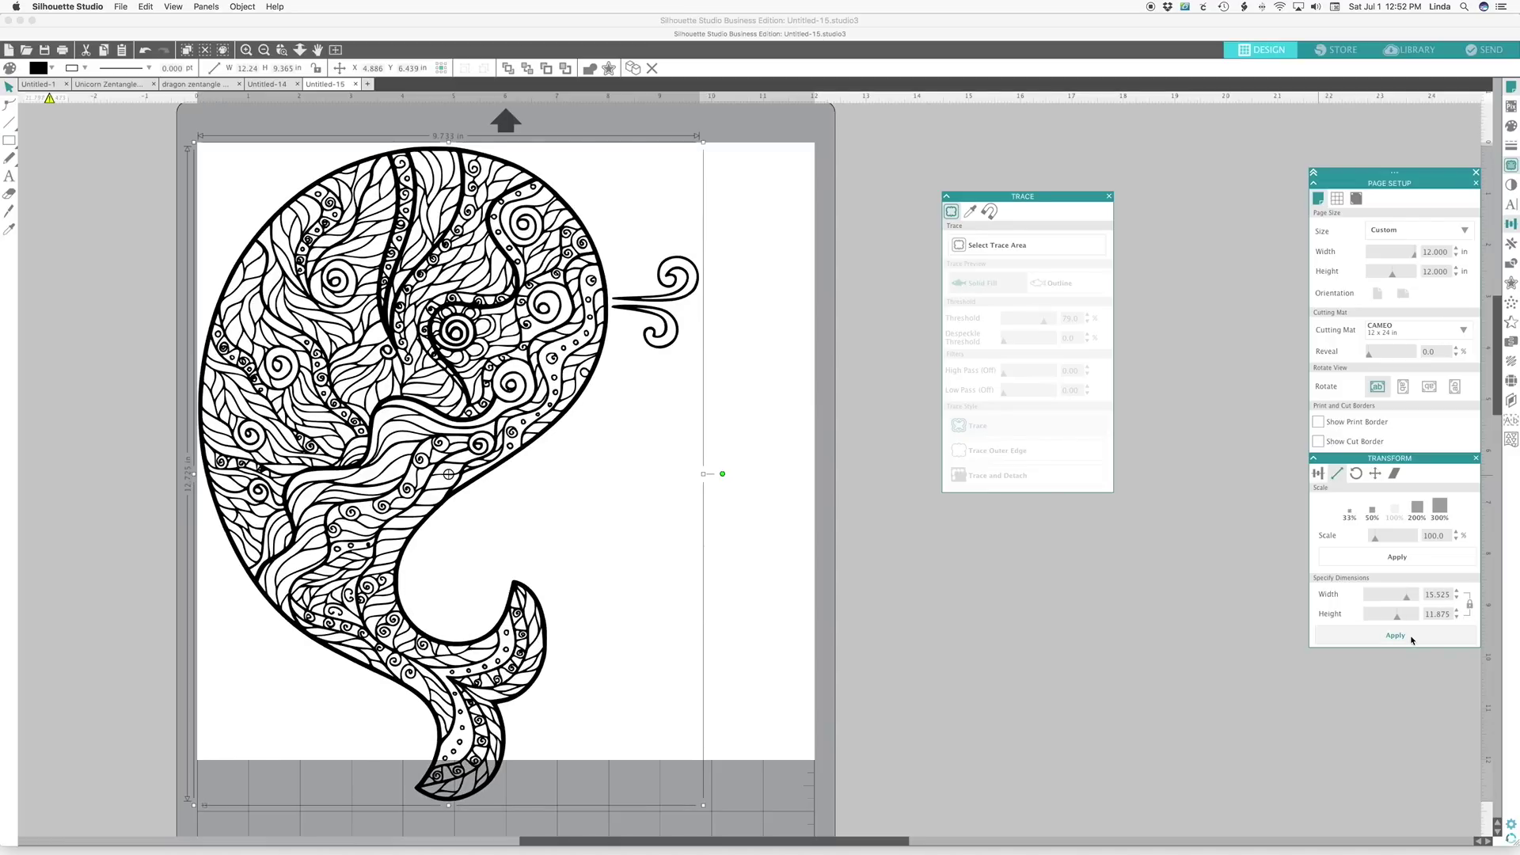
drag(542, 372, 598, 454)
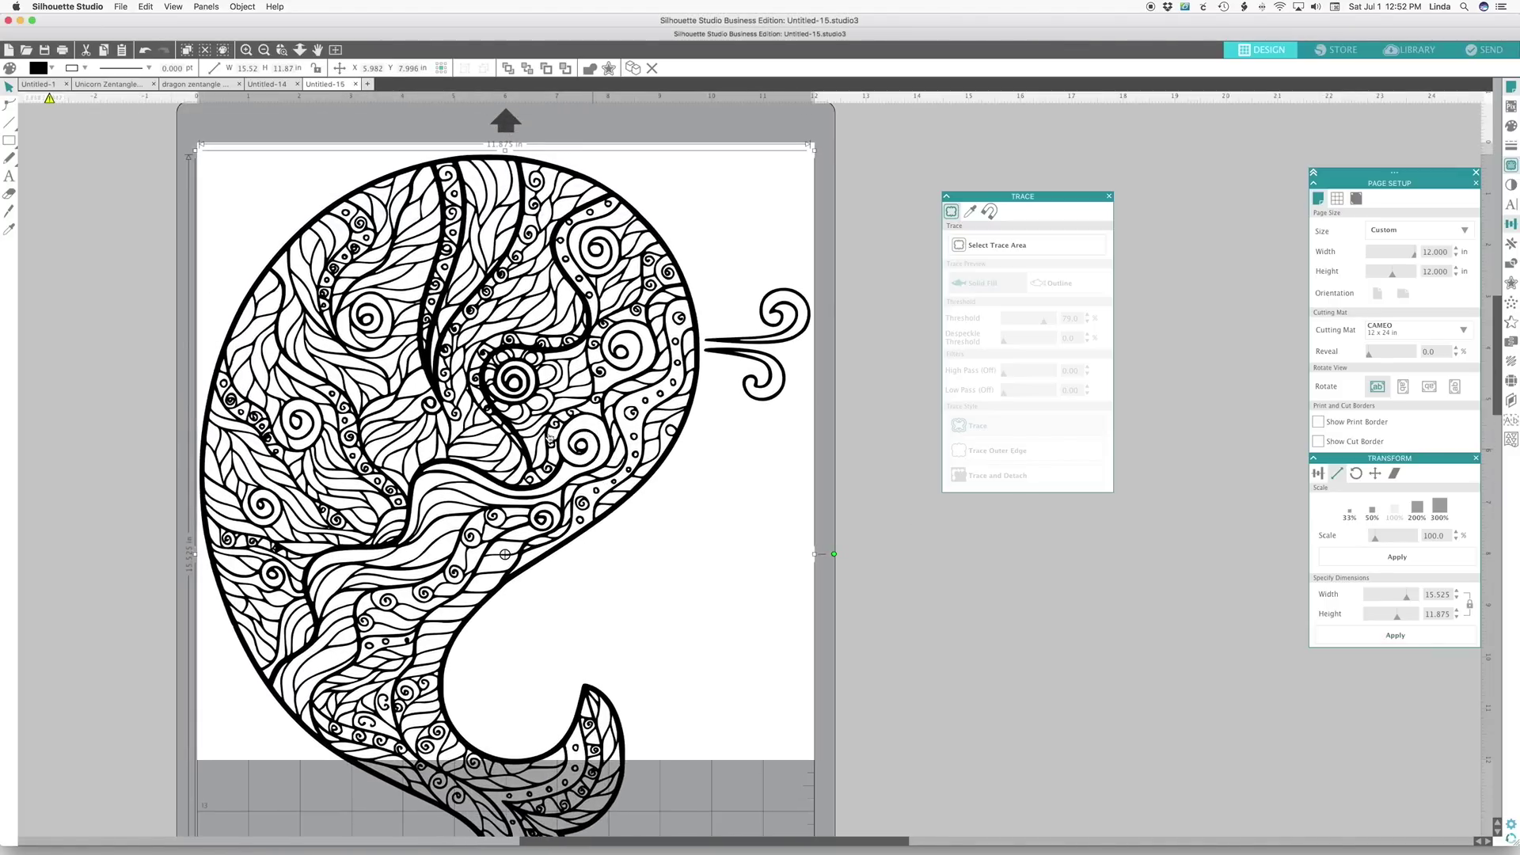
drag(523, 419, 525, 414)
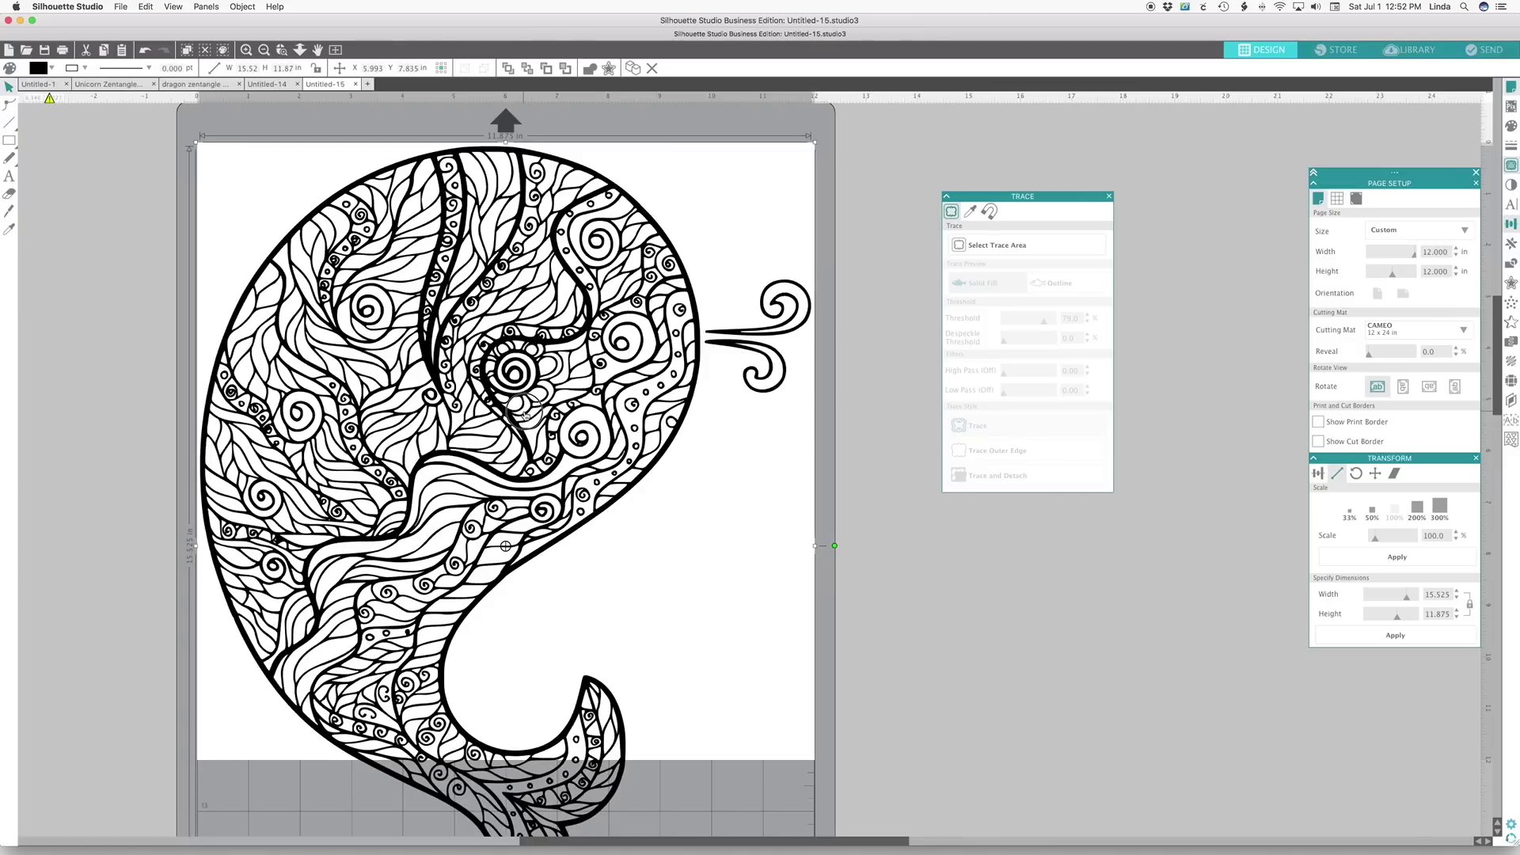
scroll(1219, 403, down, 1)
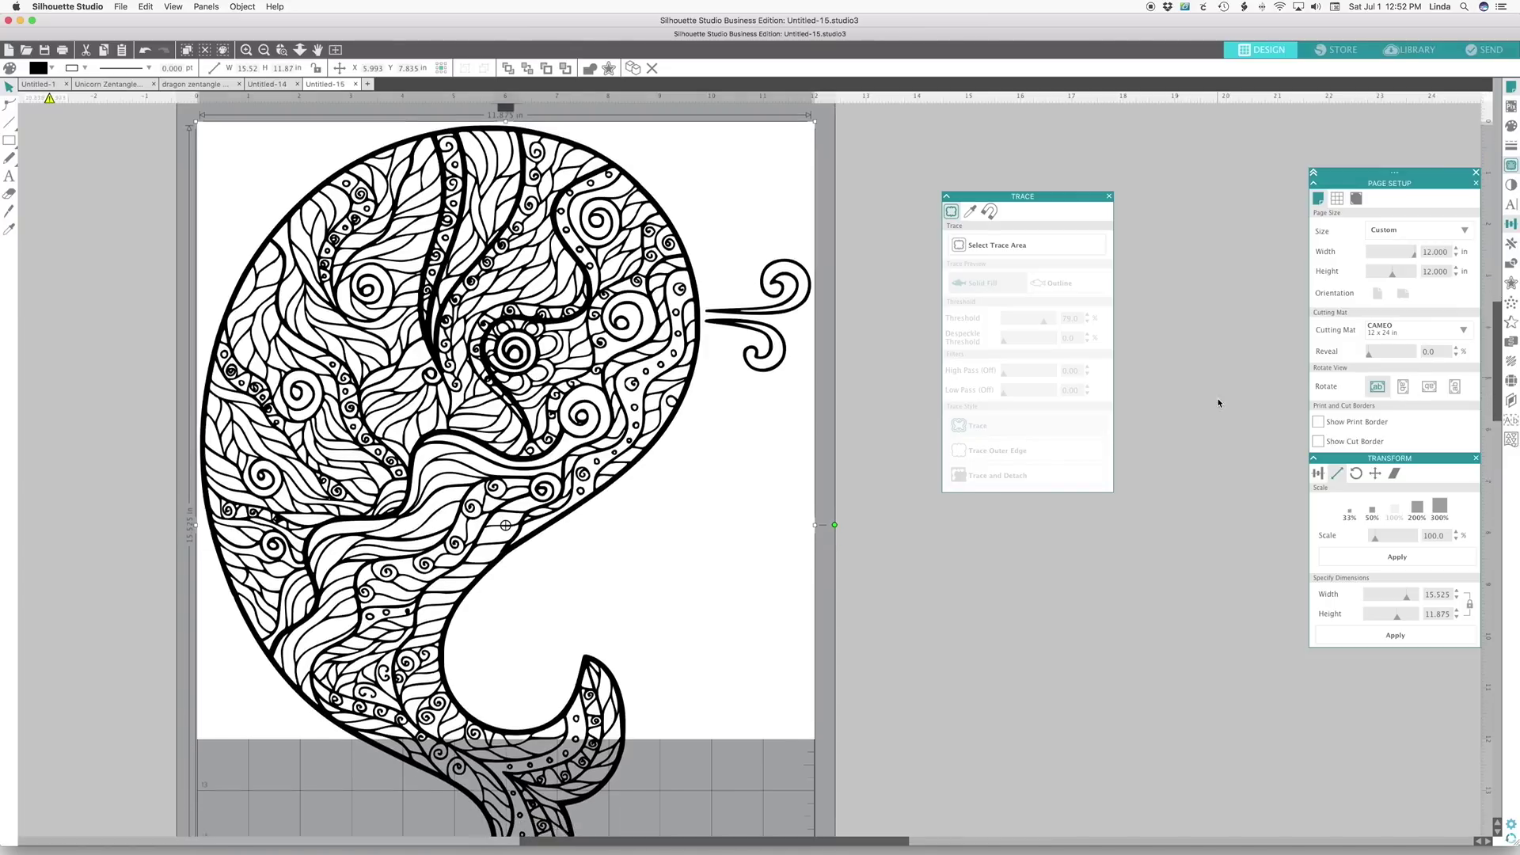
scroll(1218, 403, down, 2)
Step: Raise the page height step by step to 15.875 in
click(1455, 268)
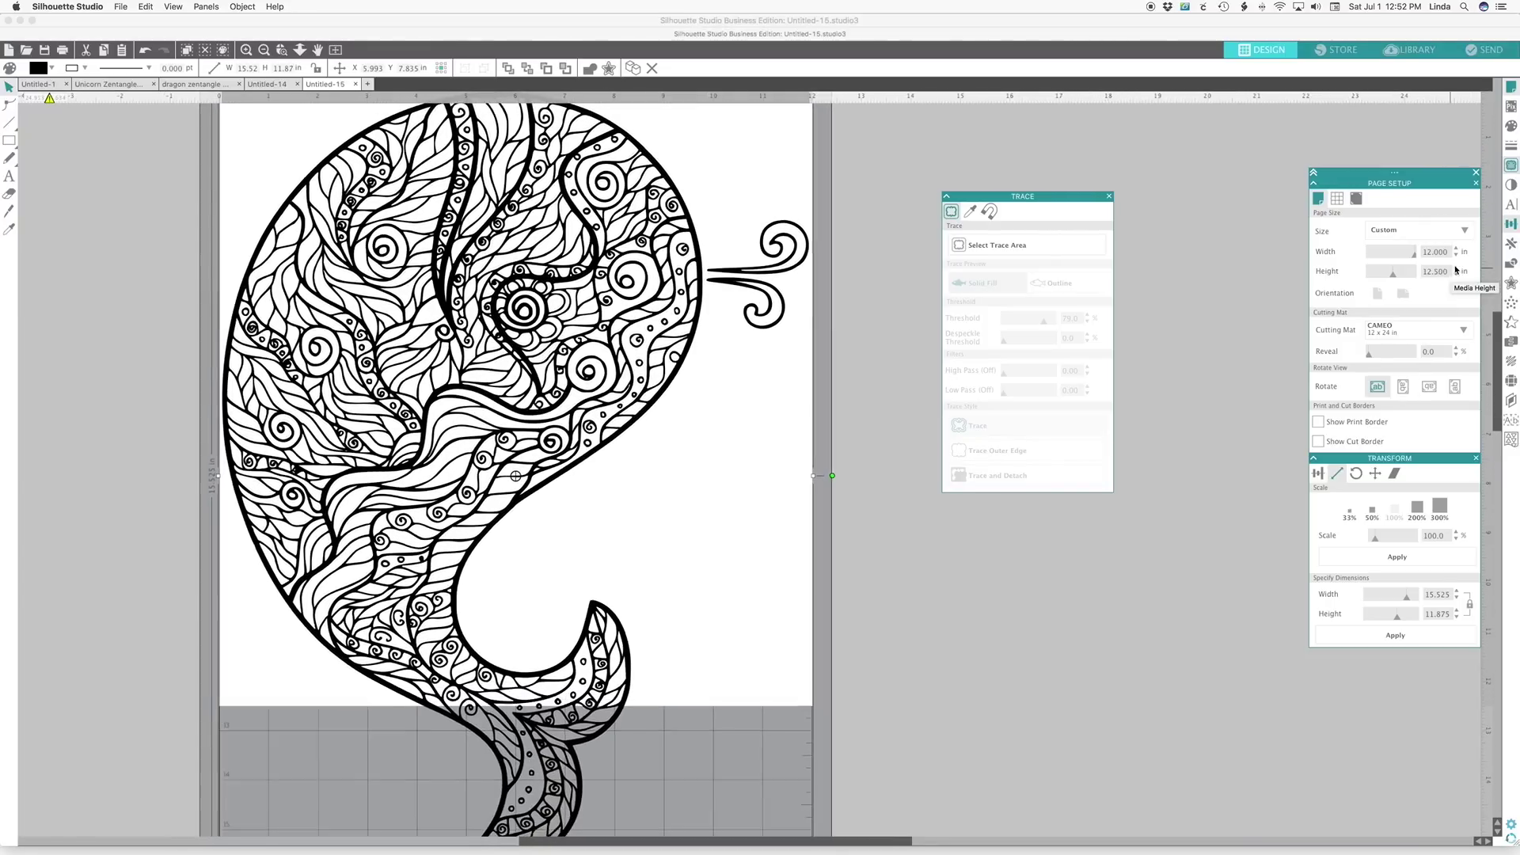
click(1455, 268)
click(1454, 268)
click(1454, 268)
click(1455, 268)
click(1454, 268)
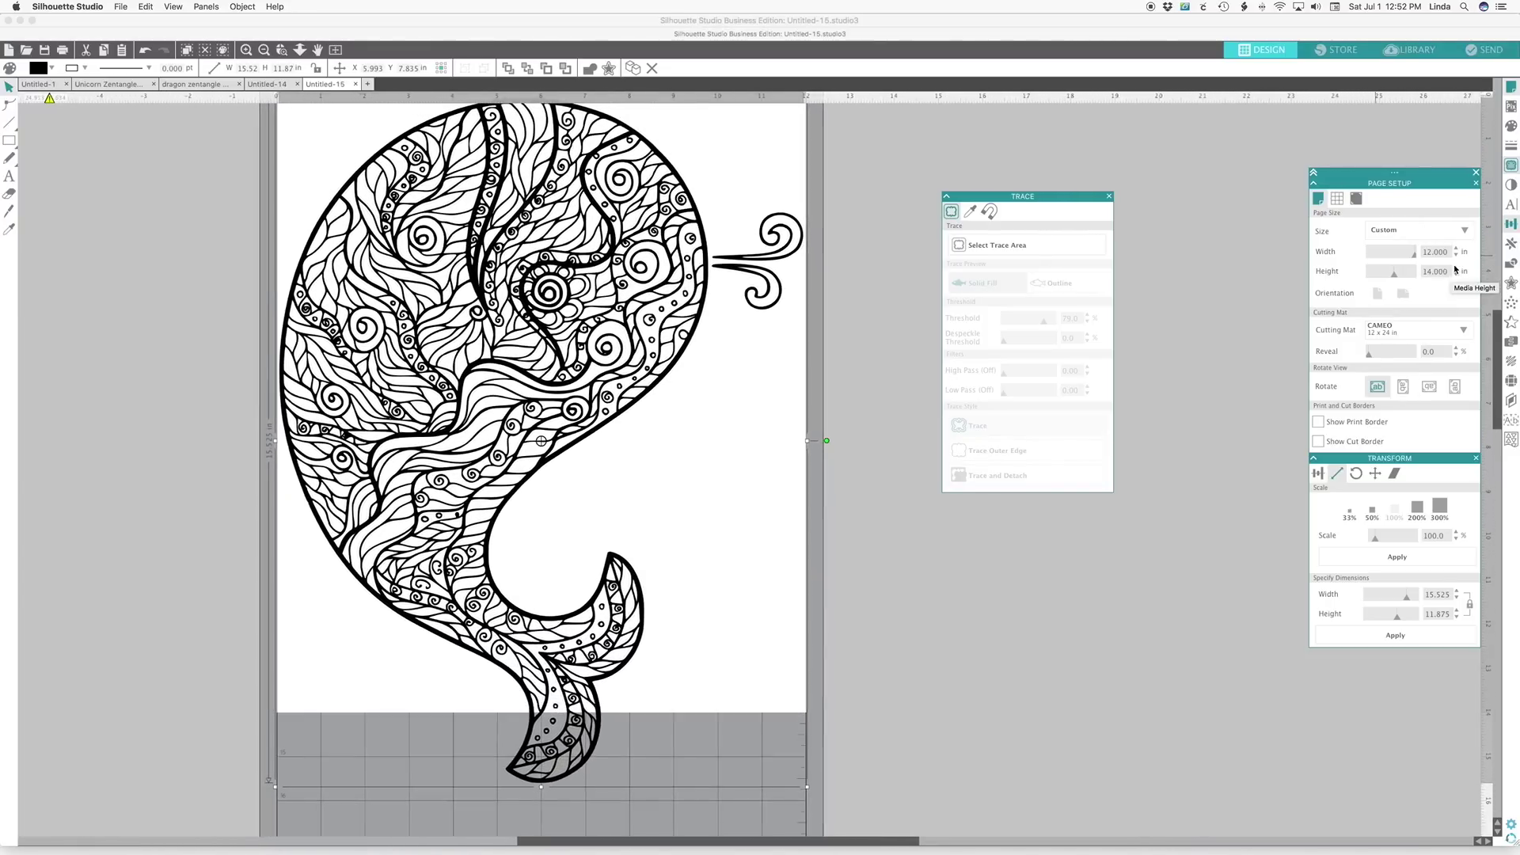
click(1455, 269)
click(1454, 269)
click(1455, 268)
click(1455, 268)
click(1455, 268)
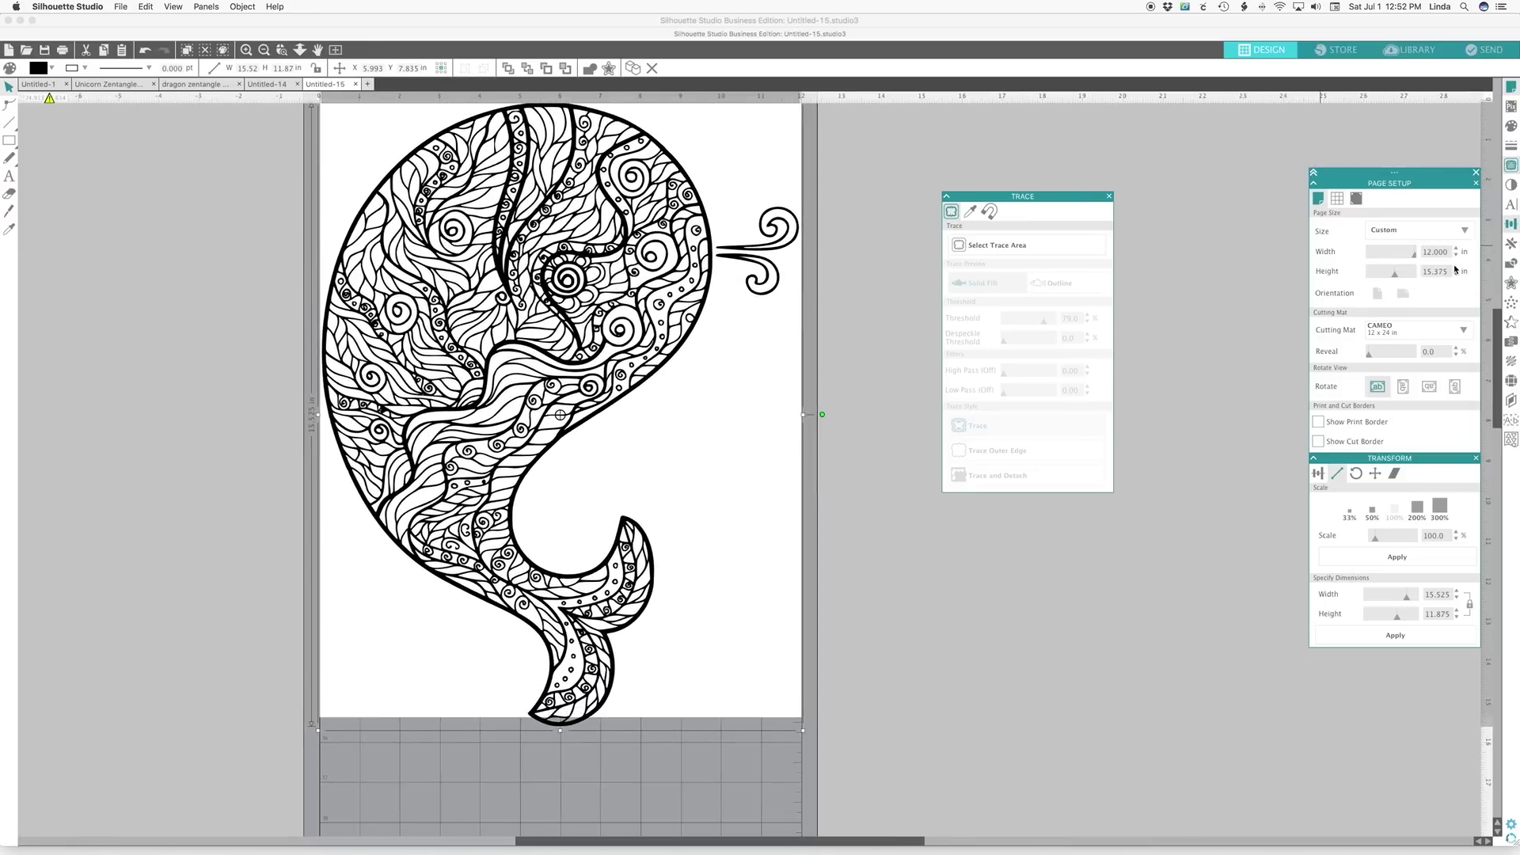
click(1455, 269)
click(1455, 268)
click(1455, 269)
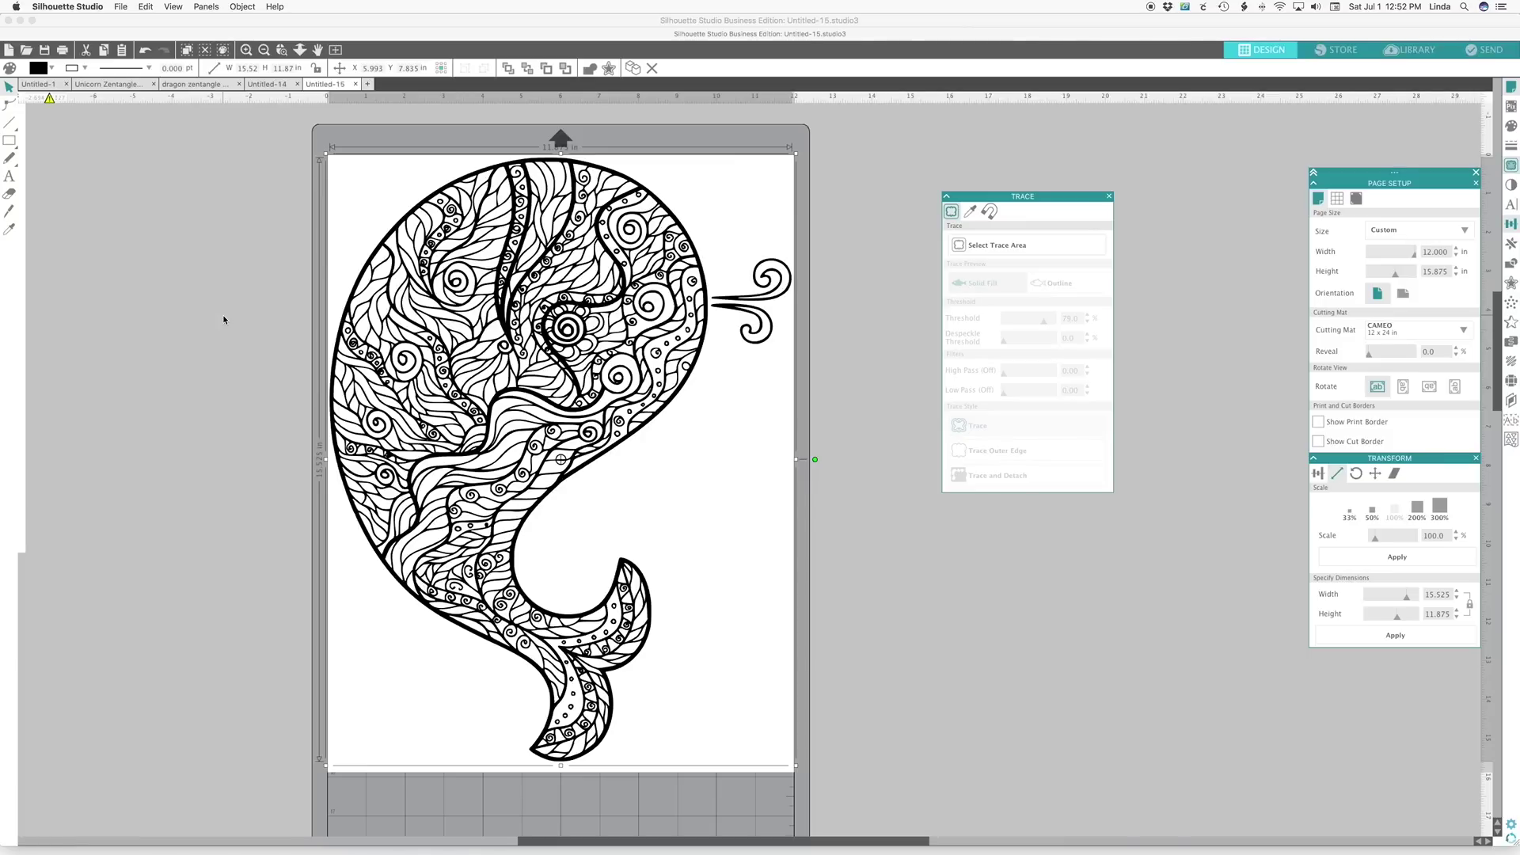
Step: Open a new Safari window at images.google.com and search for 'dolphin zentangle'
mouse_move(48, 839)
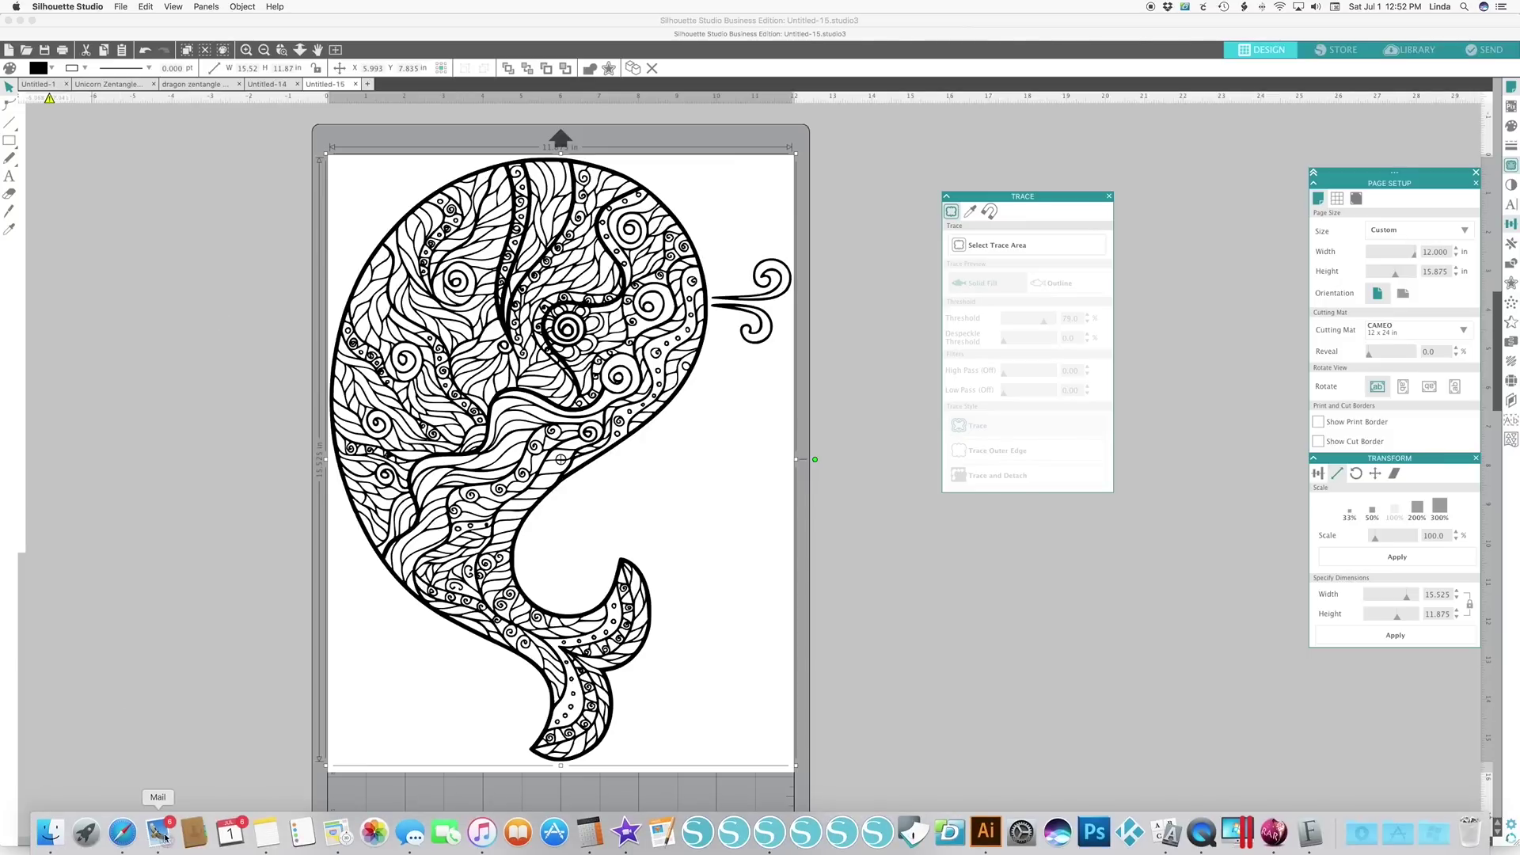
right_click(122, 831)
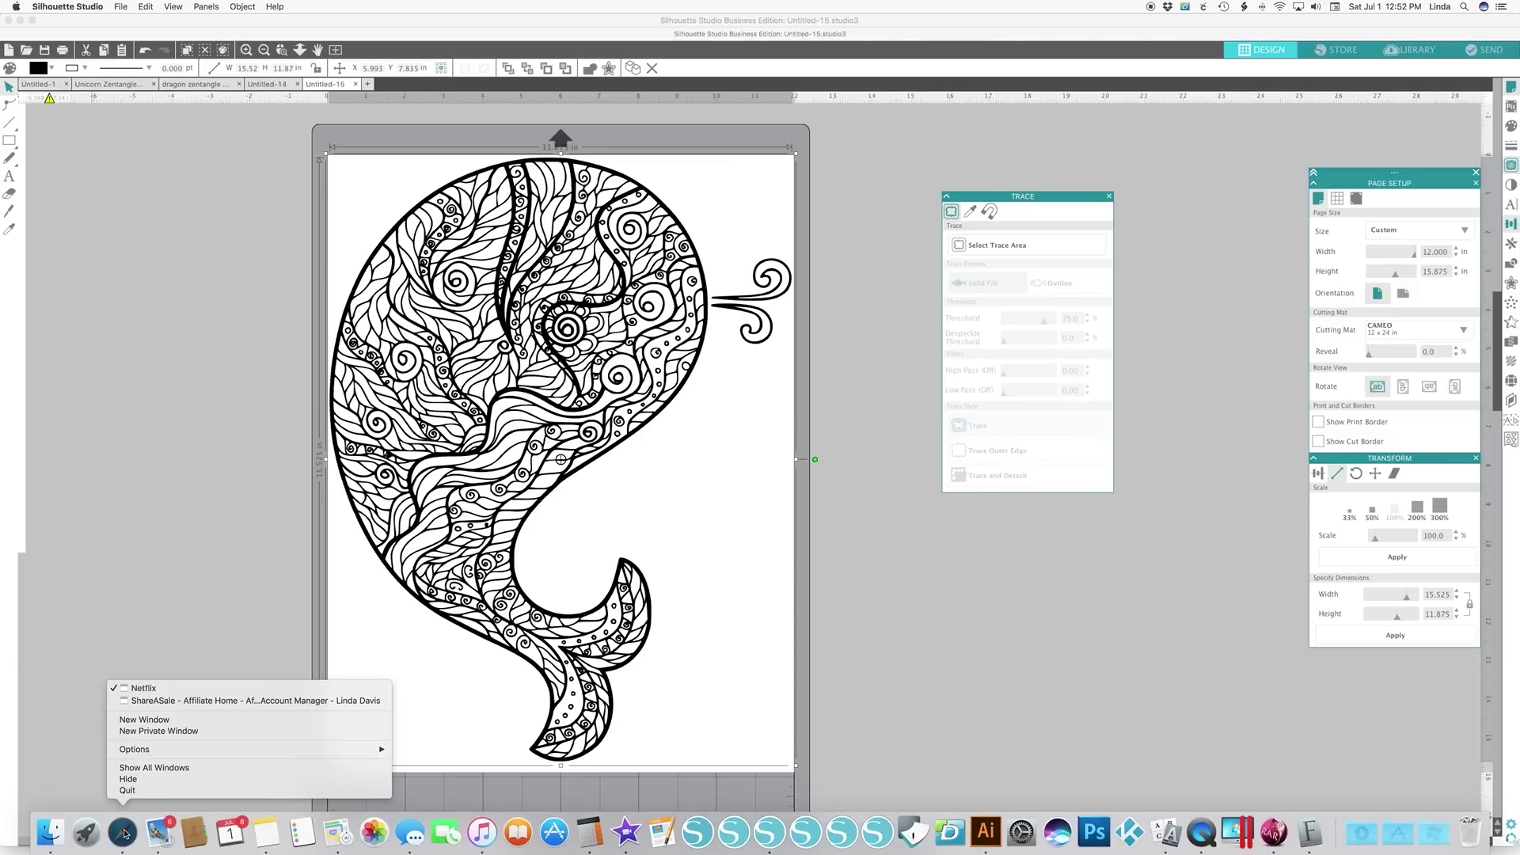
click(156, 725)
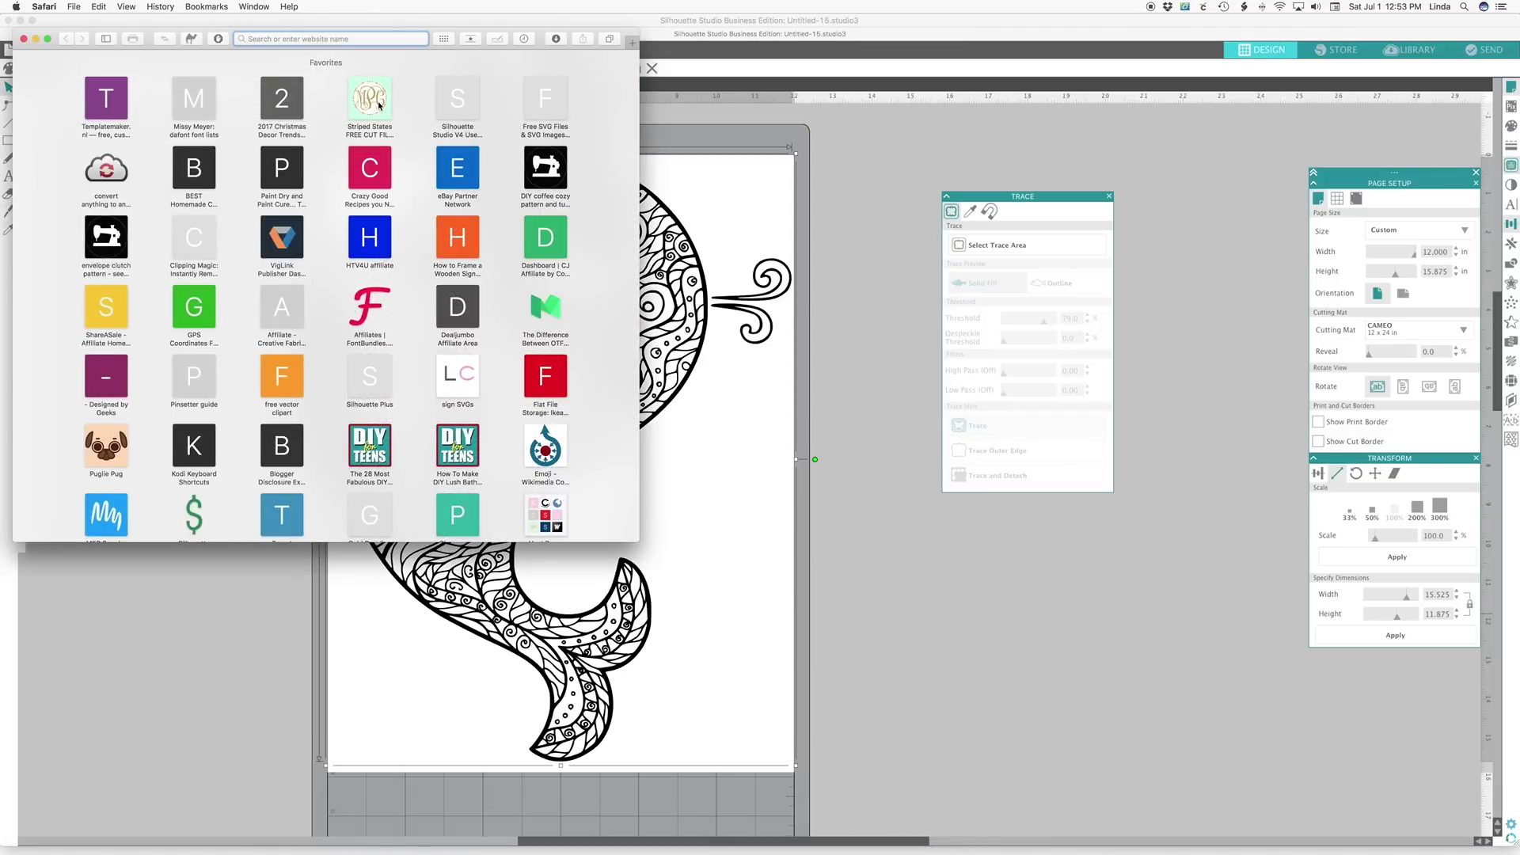
text(images.goog)
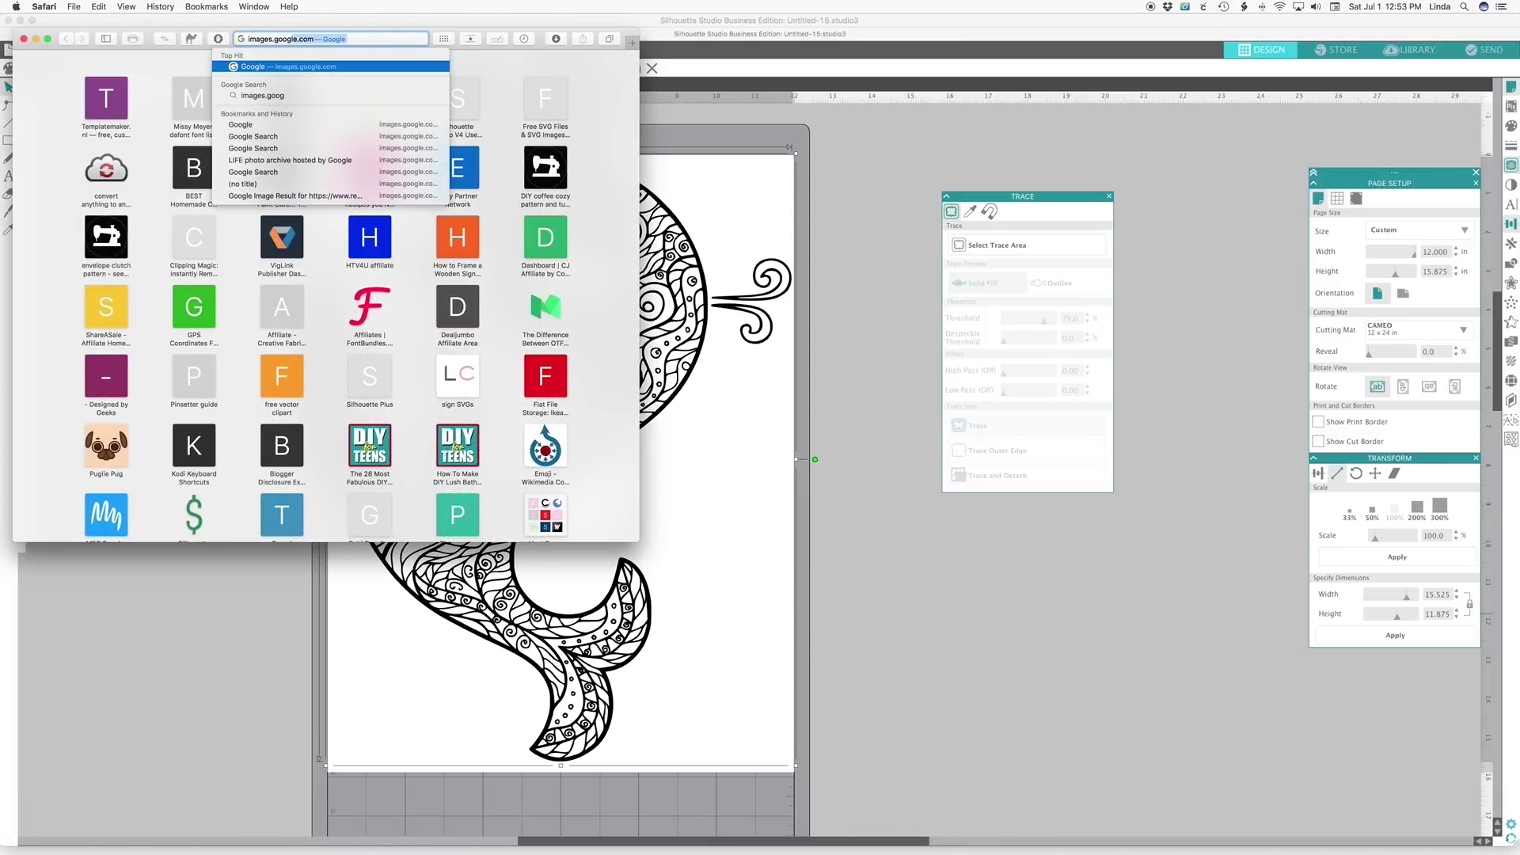
text(le.com)
key(Return)
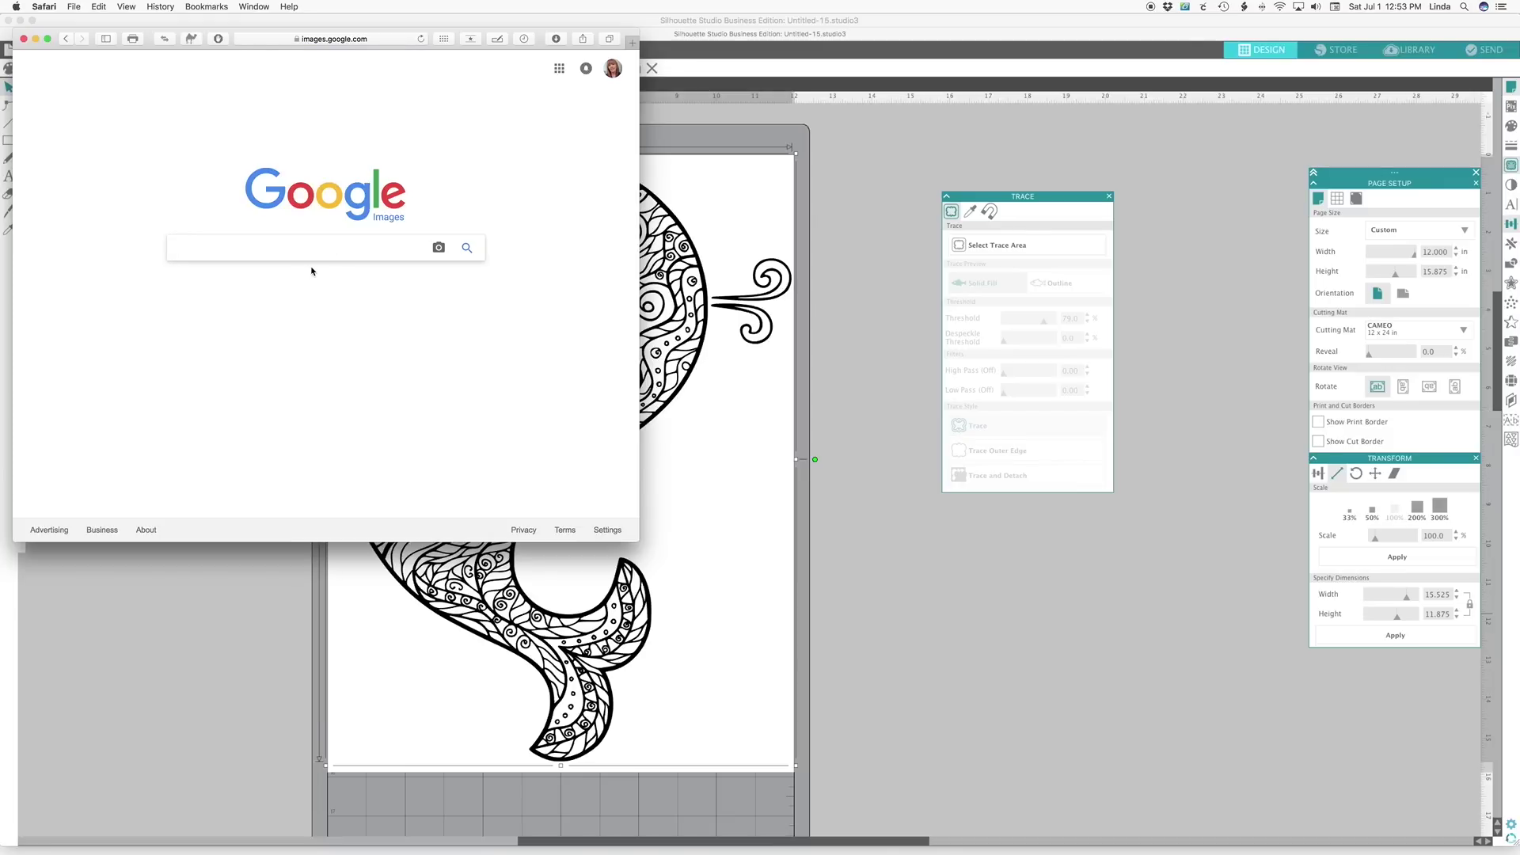
text(dolphin )
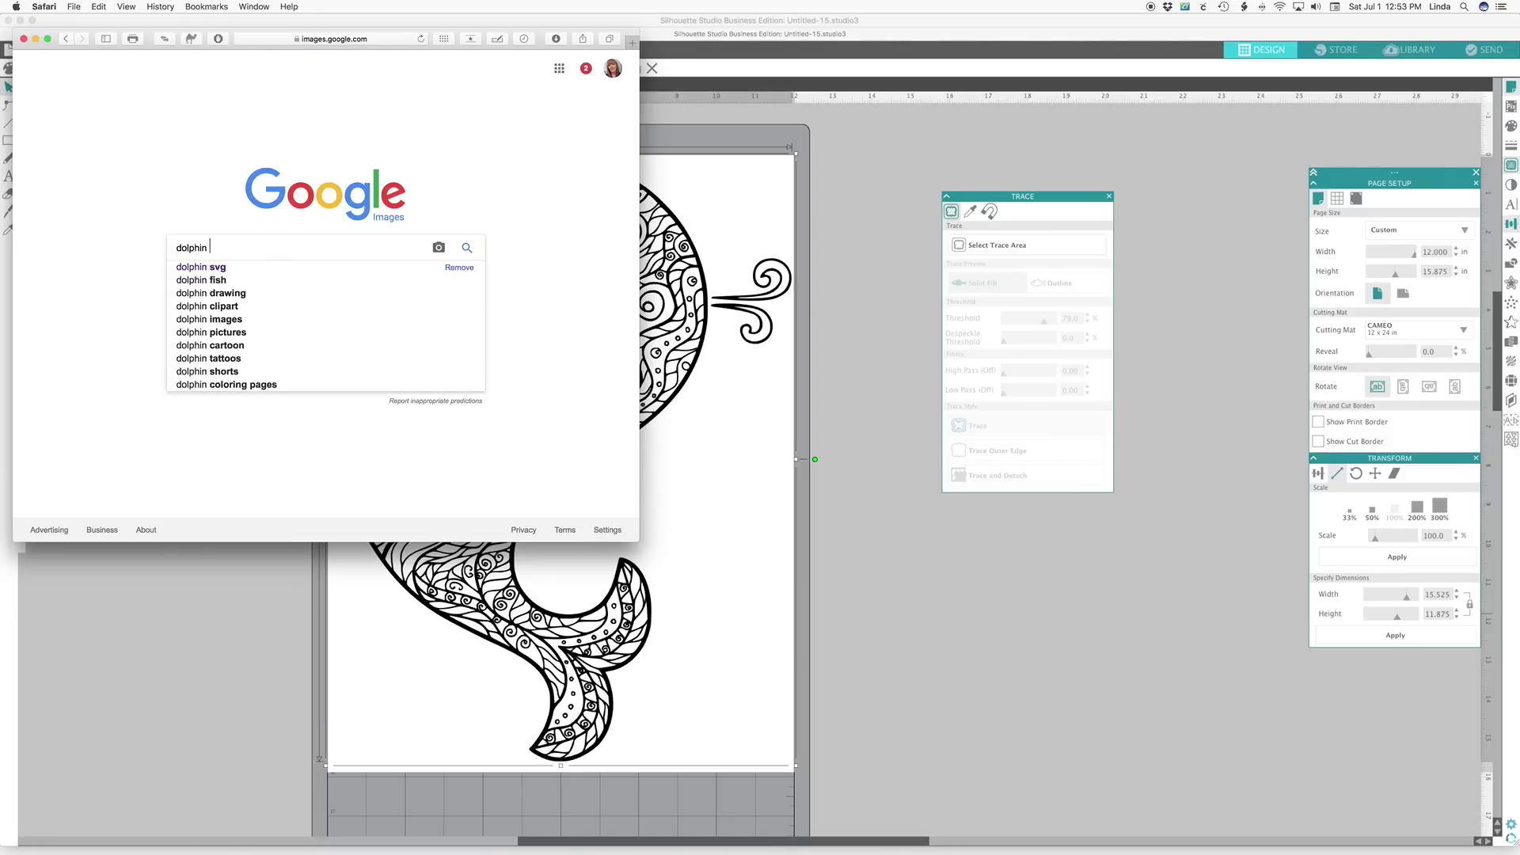
text(zentangle)
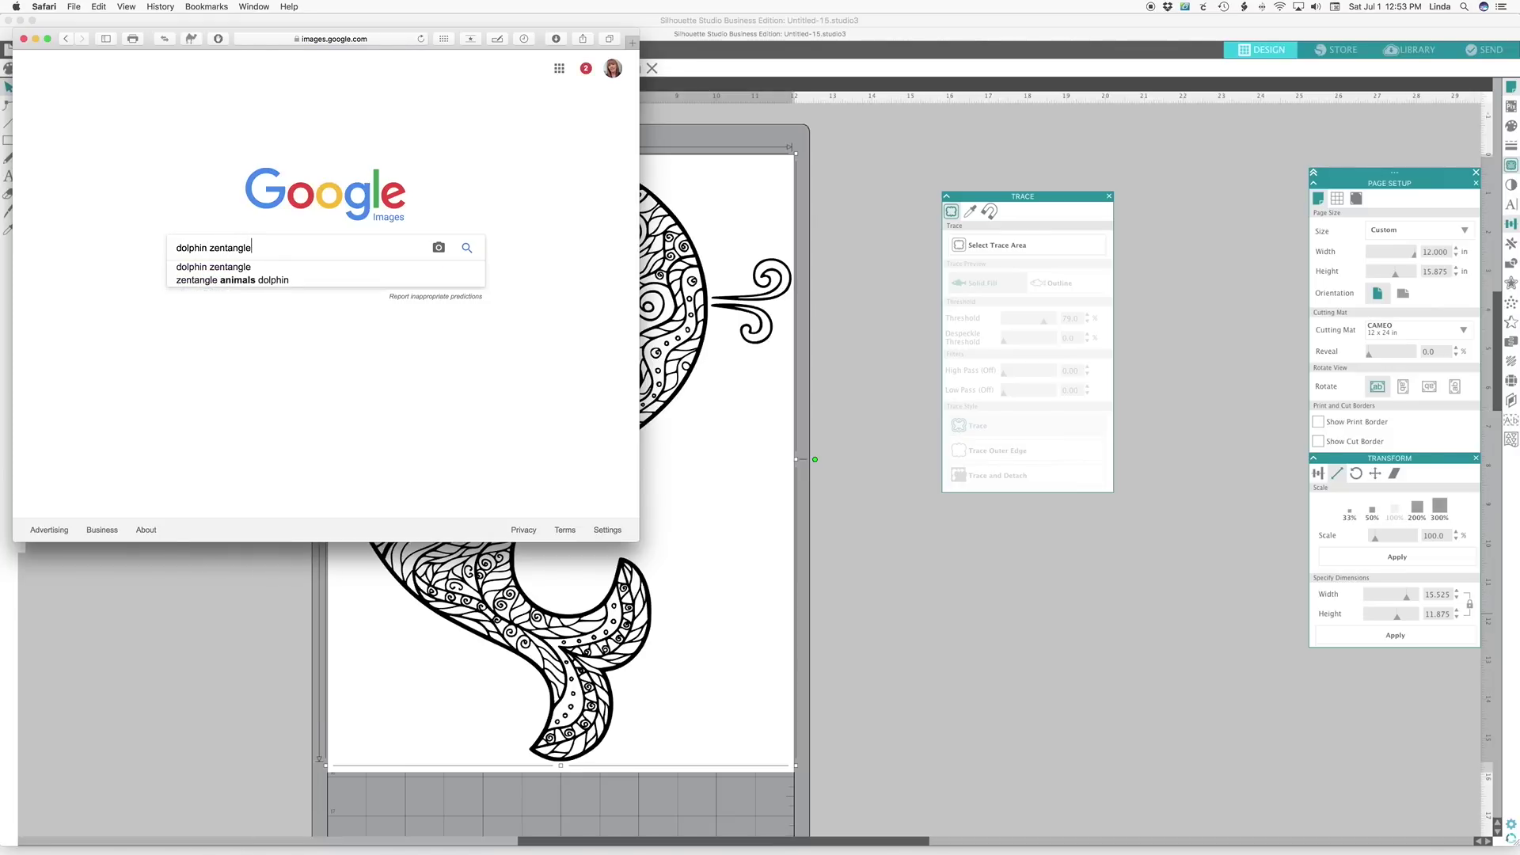
key(Return)
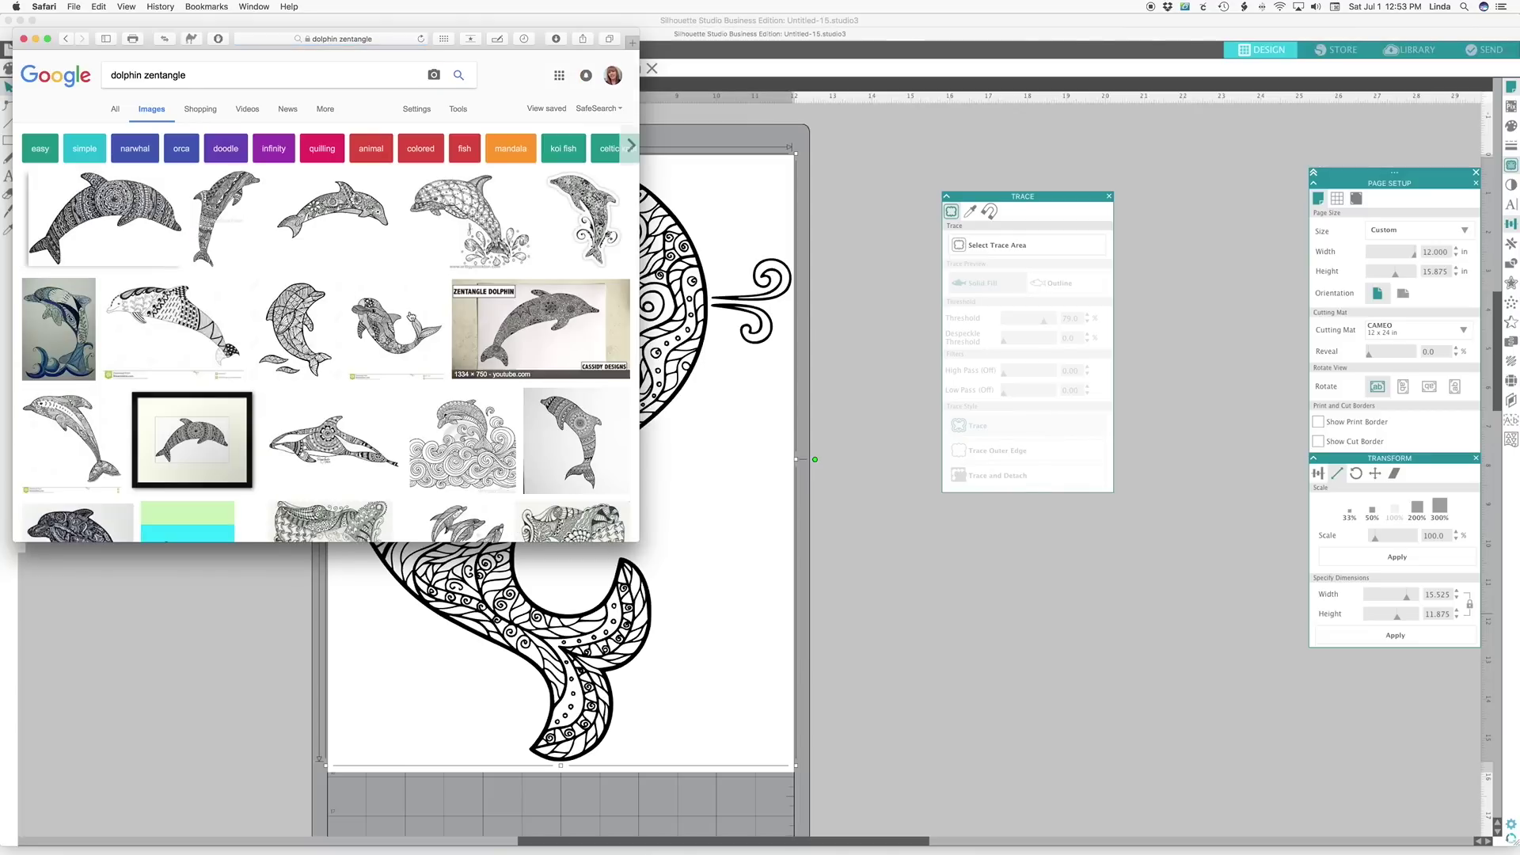
Step: Enlarge the Safari window and limit the dolphin zentangle results to Large images
drag(637, 539, 988, 748)
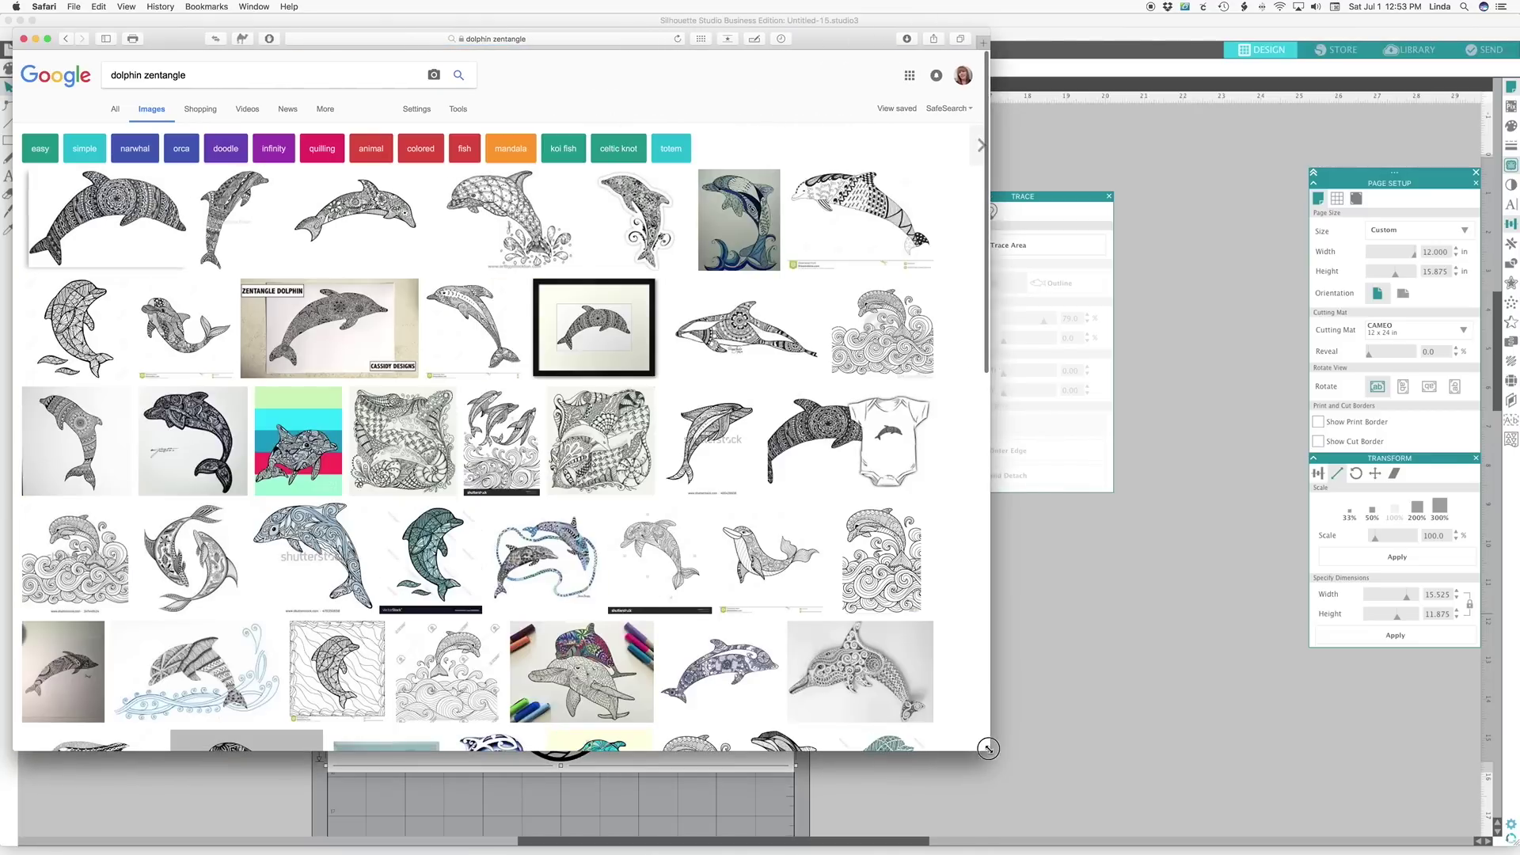
click(458, 109)
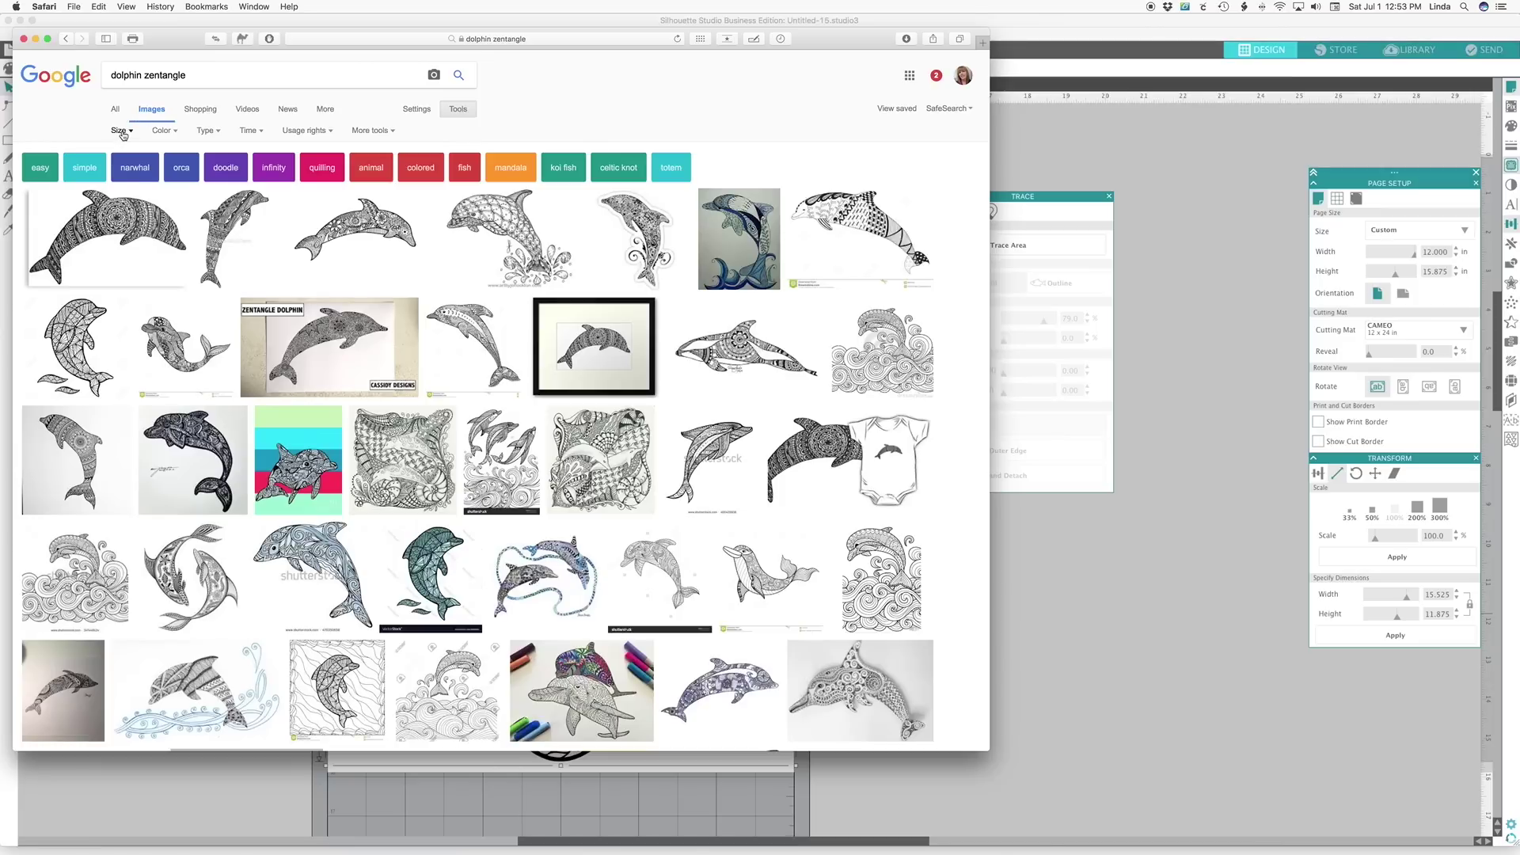
click(121, 131)
click(116, 168)
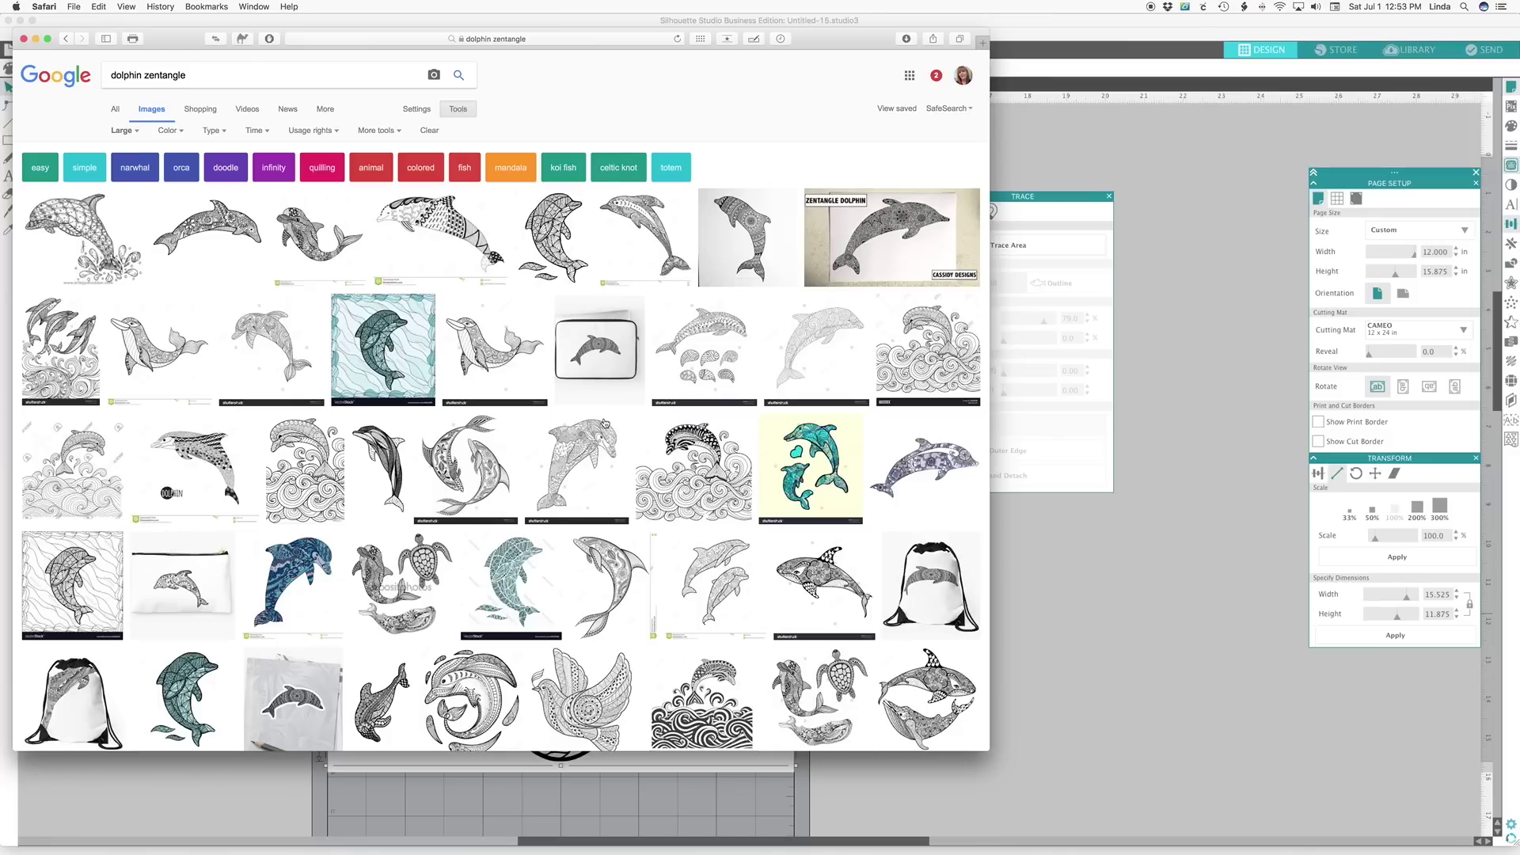
Step: Reset the image size filter to Any size and scroll through the results
click(124, 130)
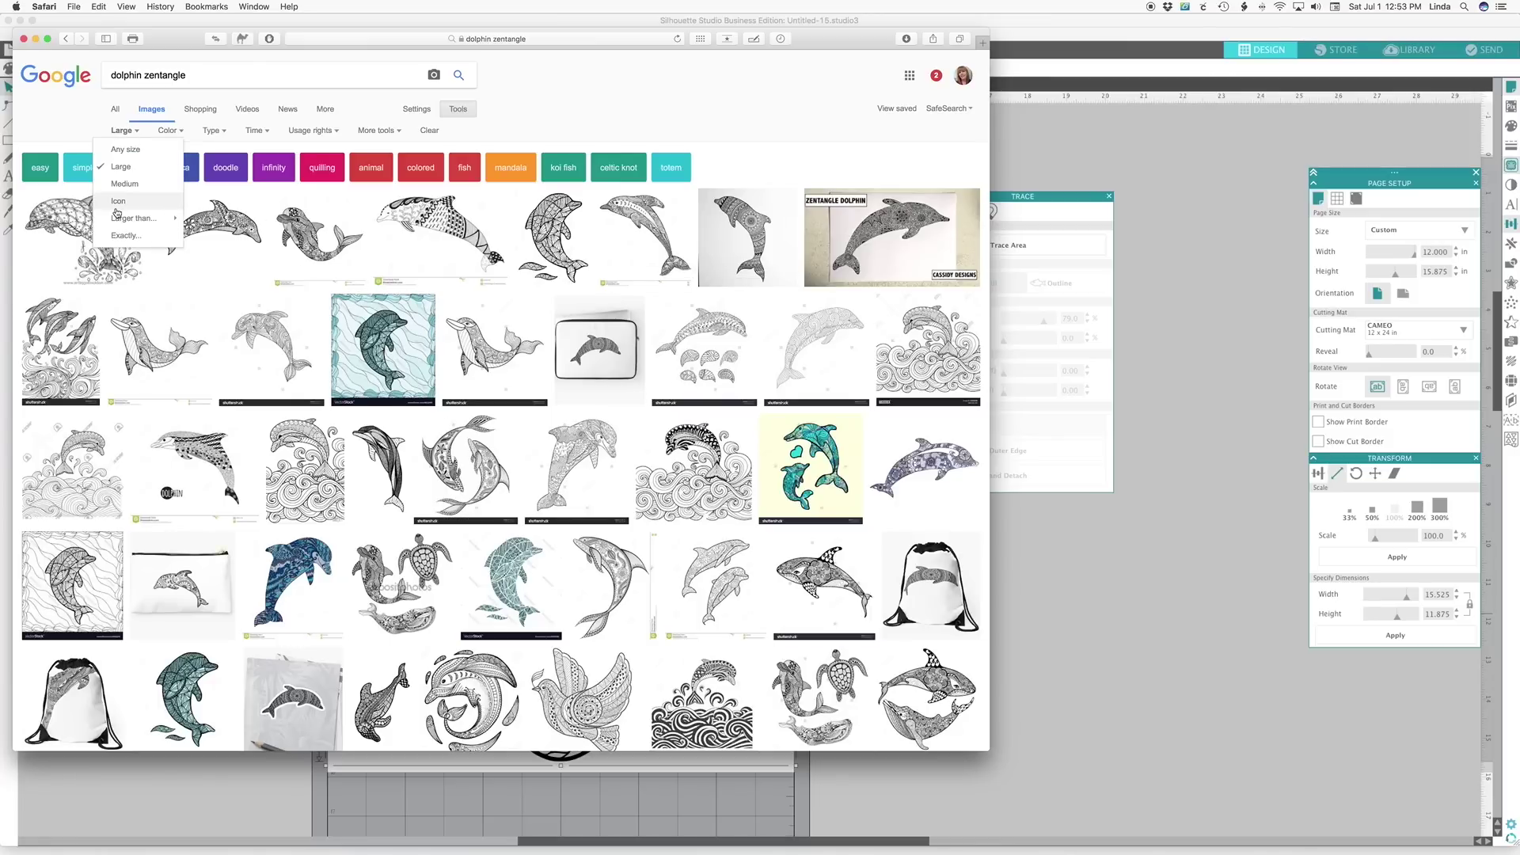
click(123, 149)
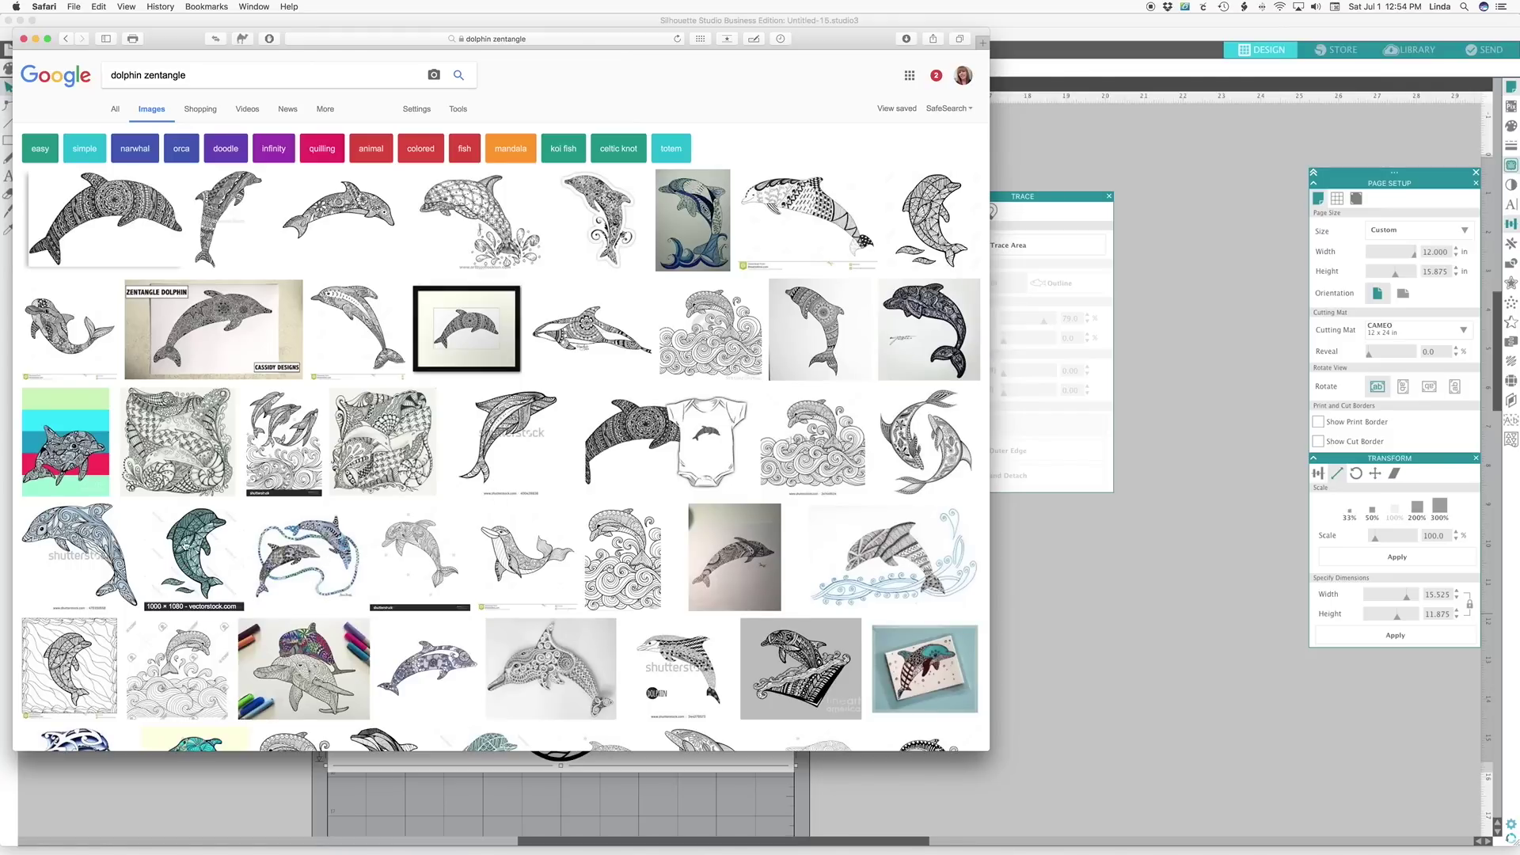
scroll(229, 606, down, 3)
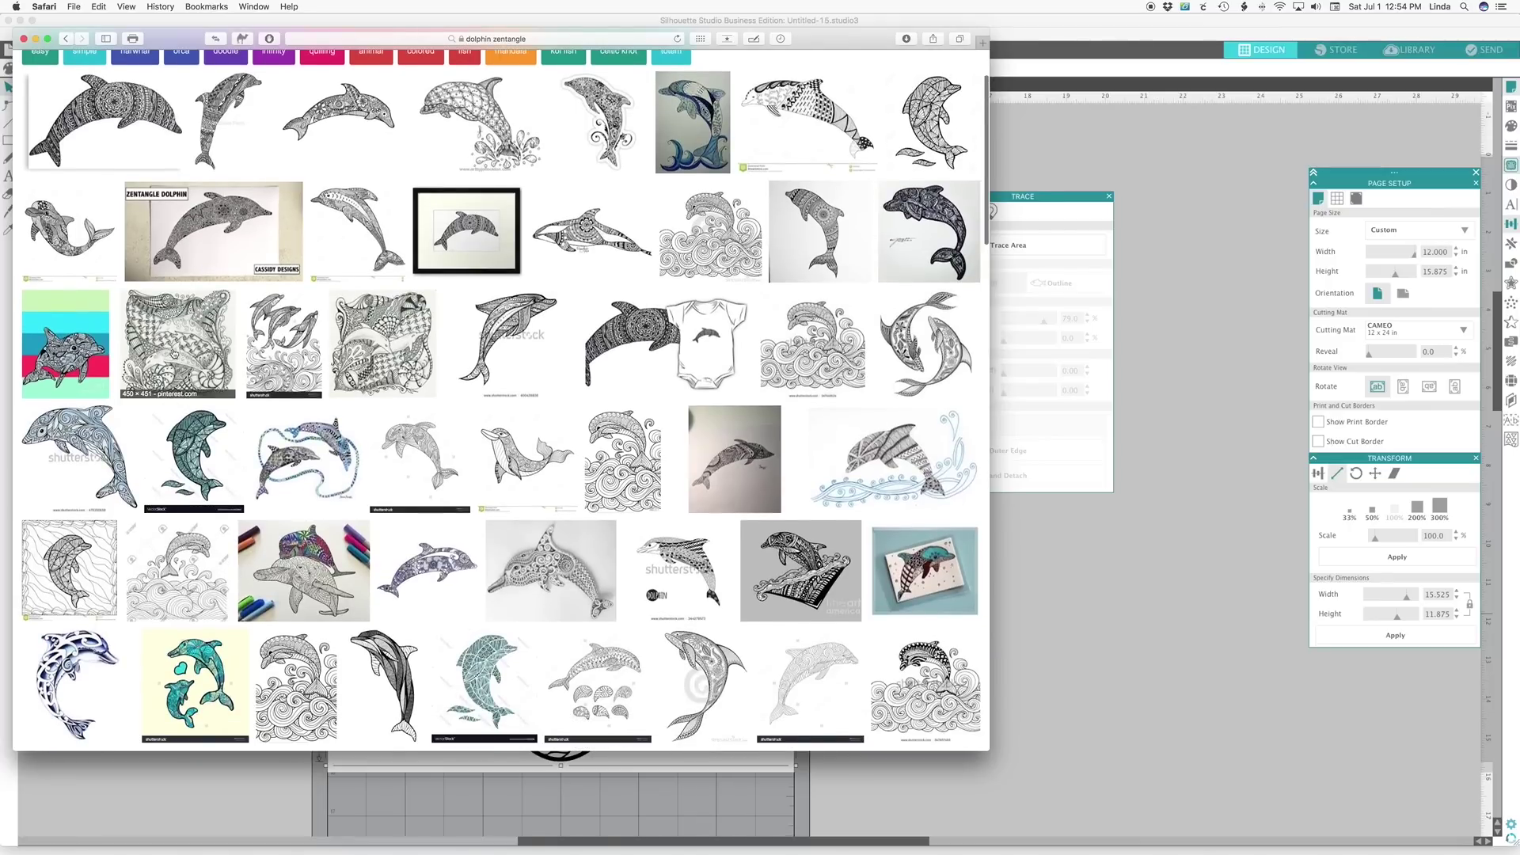
scroll(187, 377, down, 7)
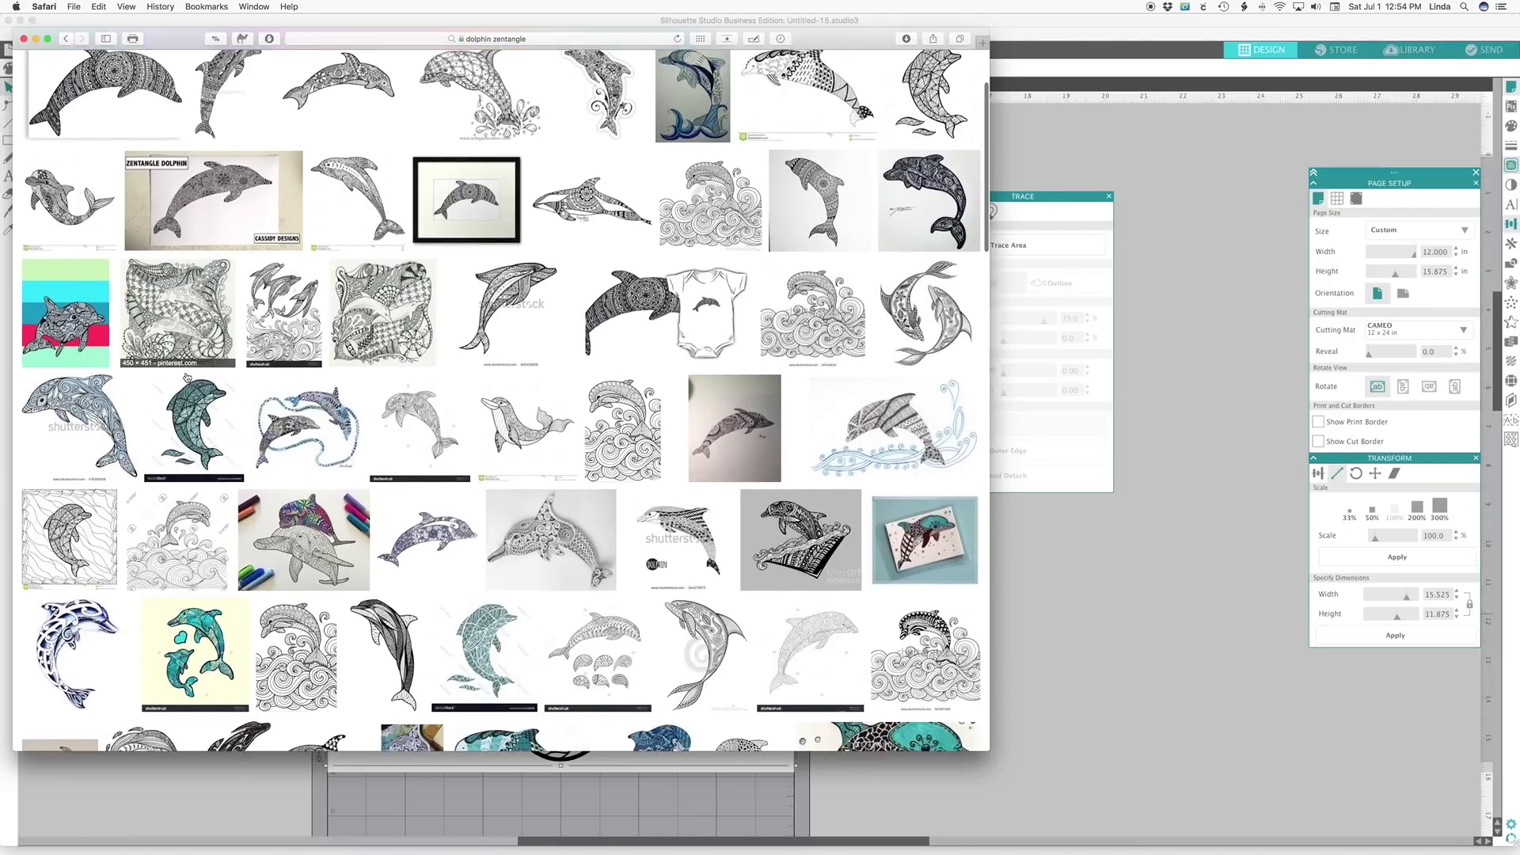
scroll(187, 377, down, 5)
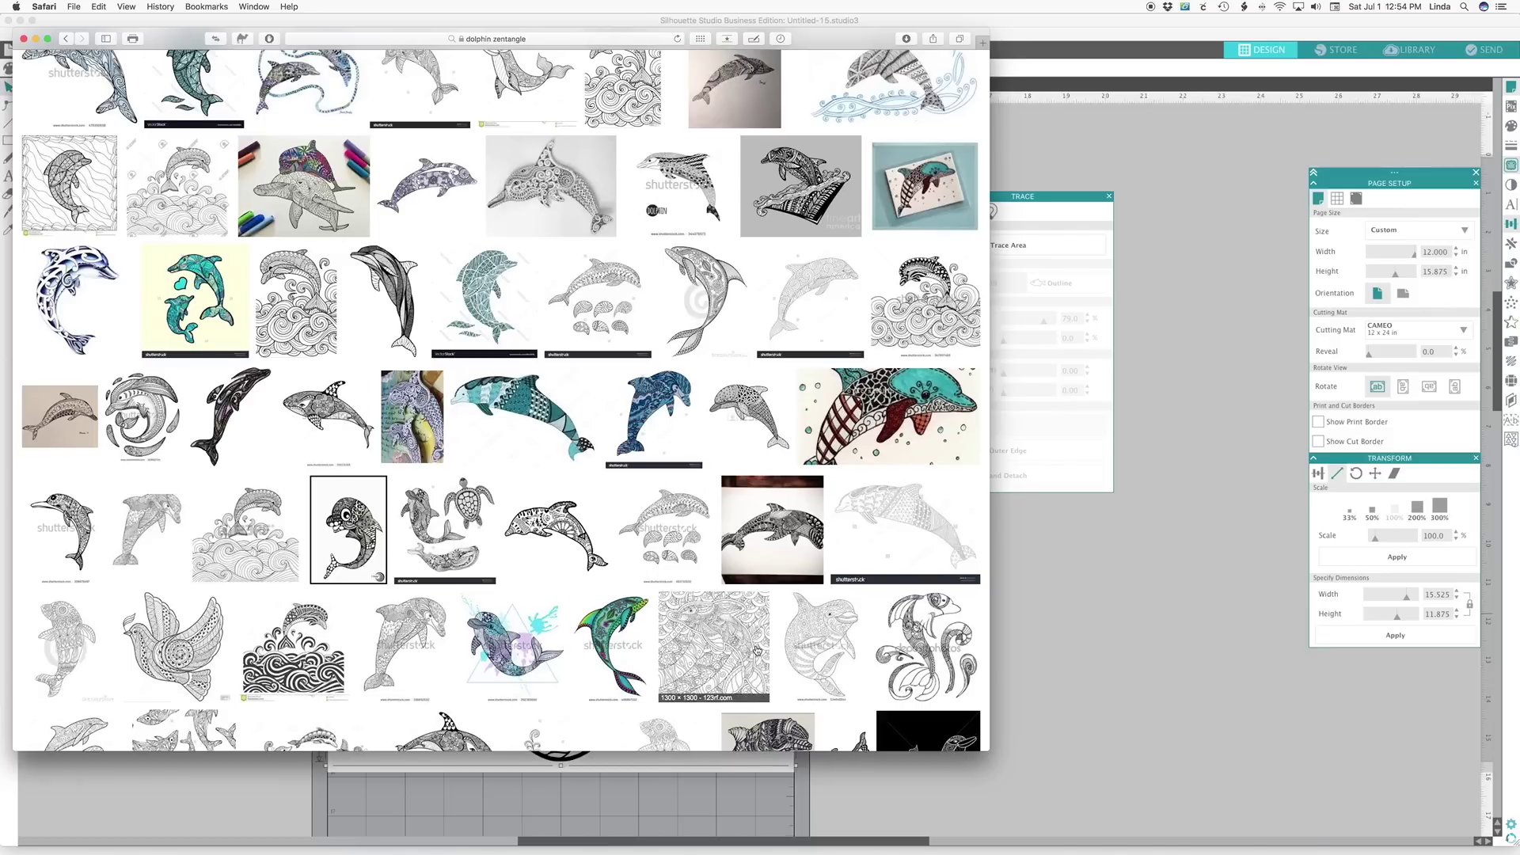
scroll(533, 676, down, 5)
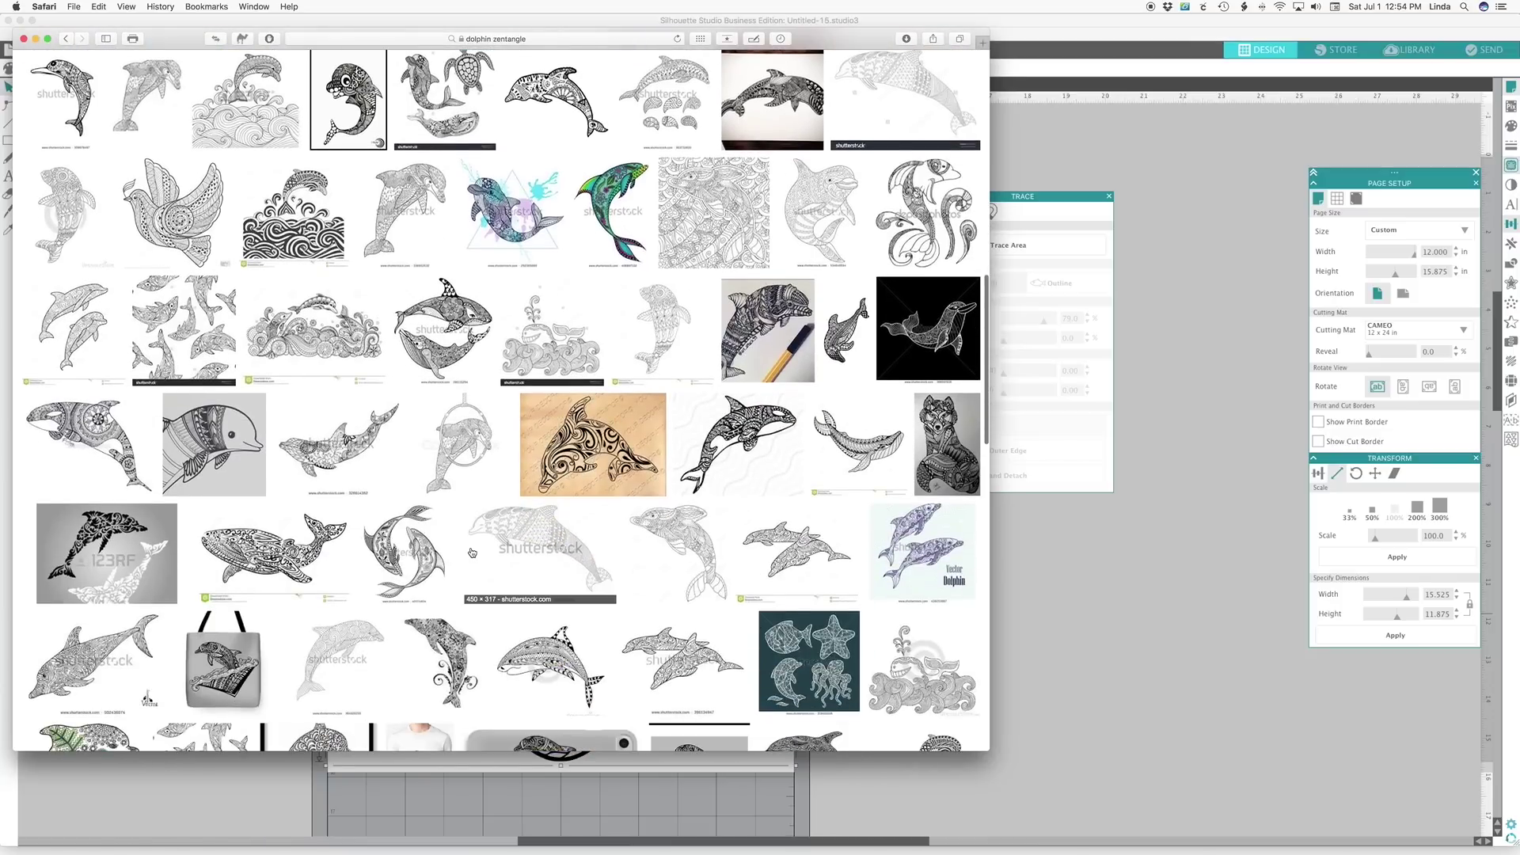
scroll(461, 523, up, 10)
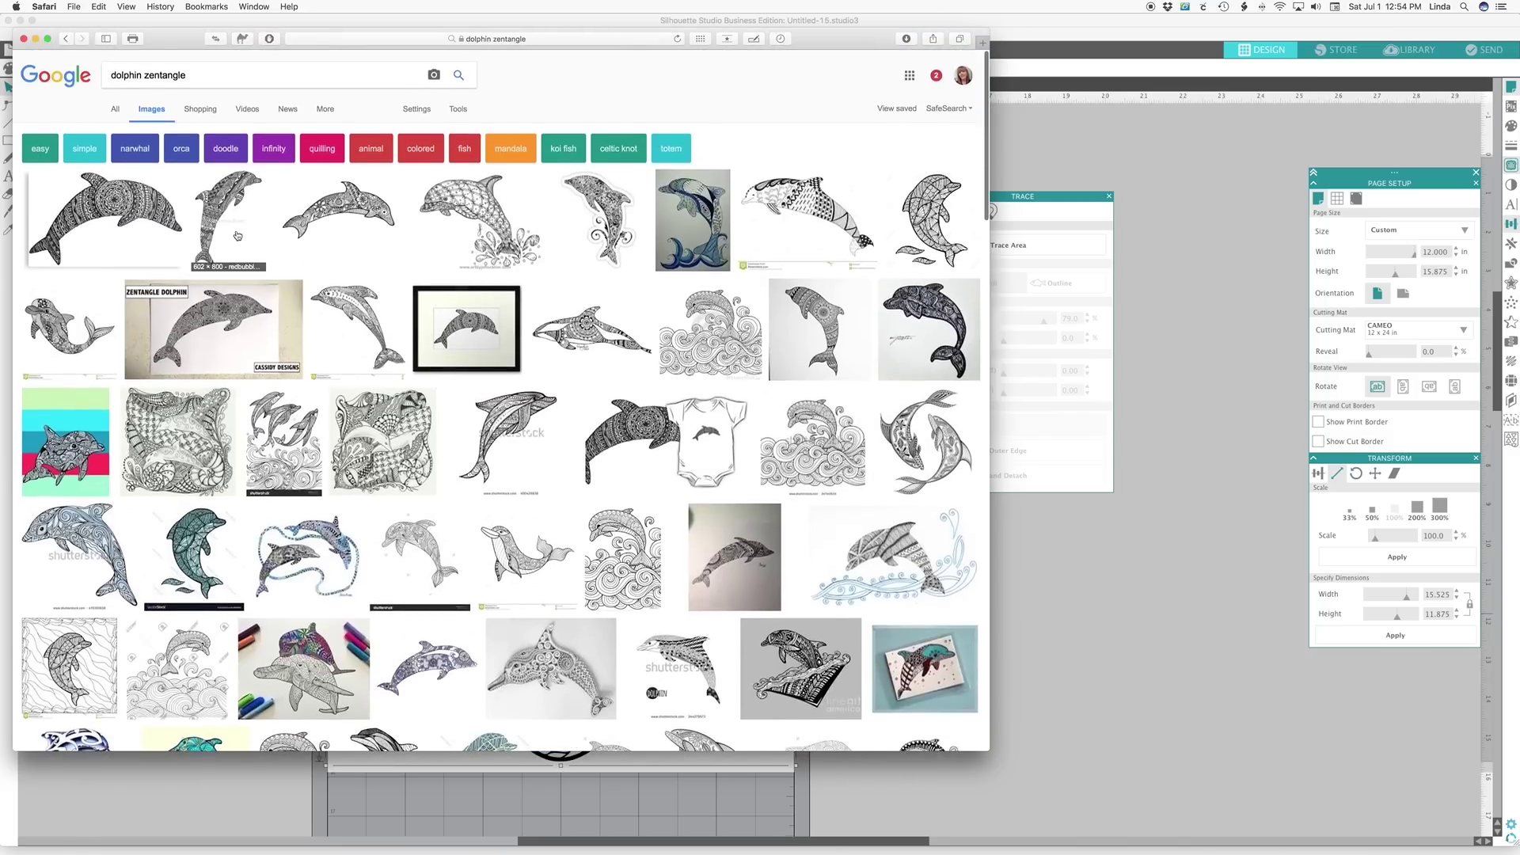
Step: Filter the dolphin zentangle results to Large, Black and white images
click(458, 109)
click(116, 132)
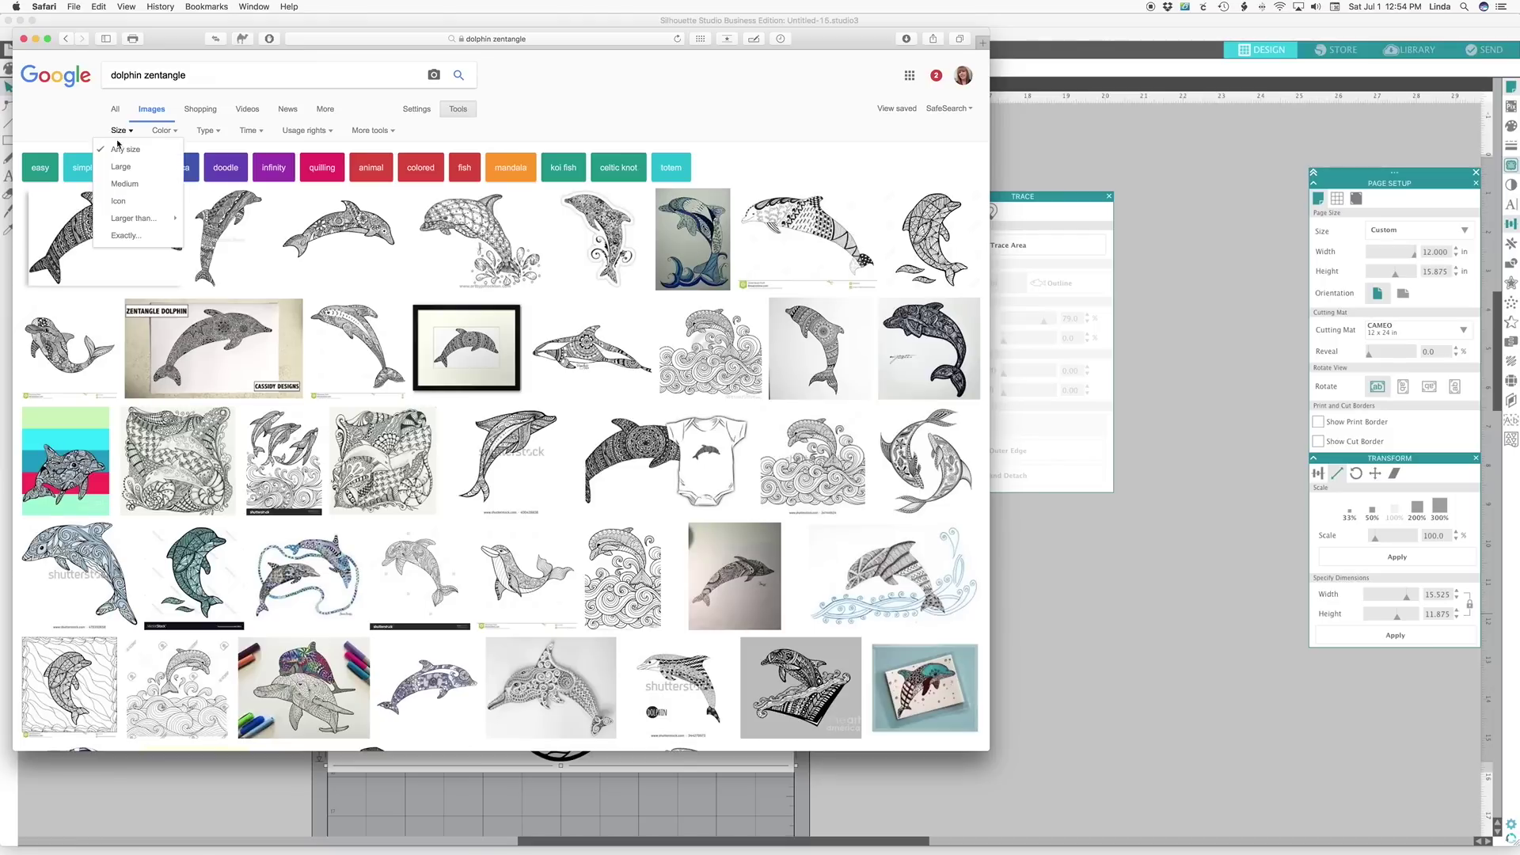
click(119, 169)
click(169, 136)
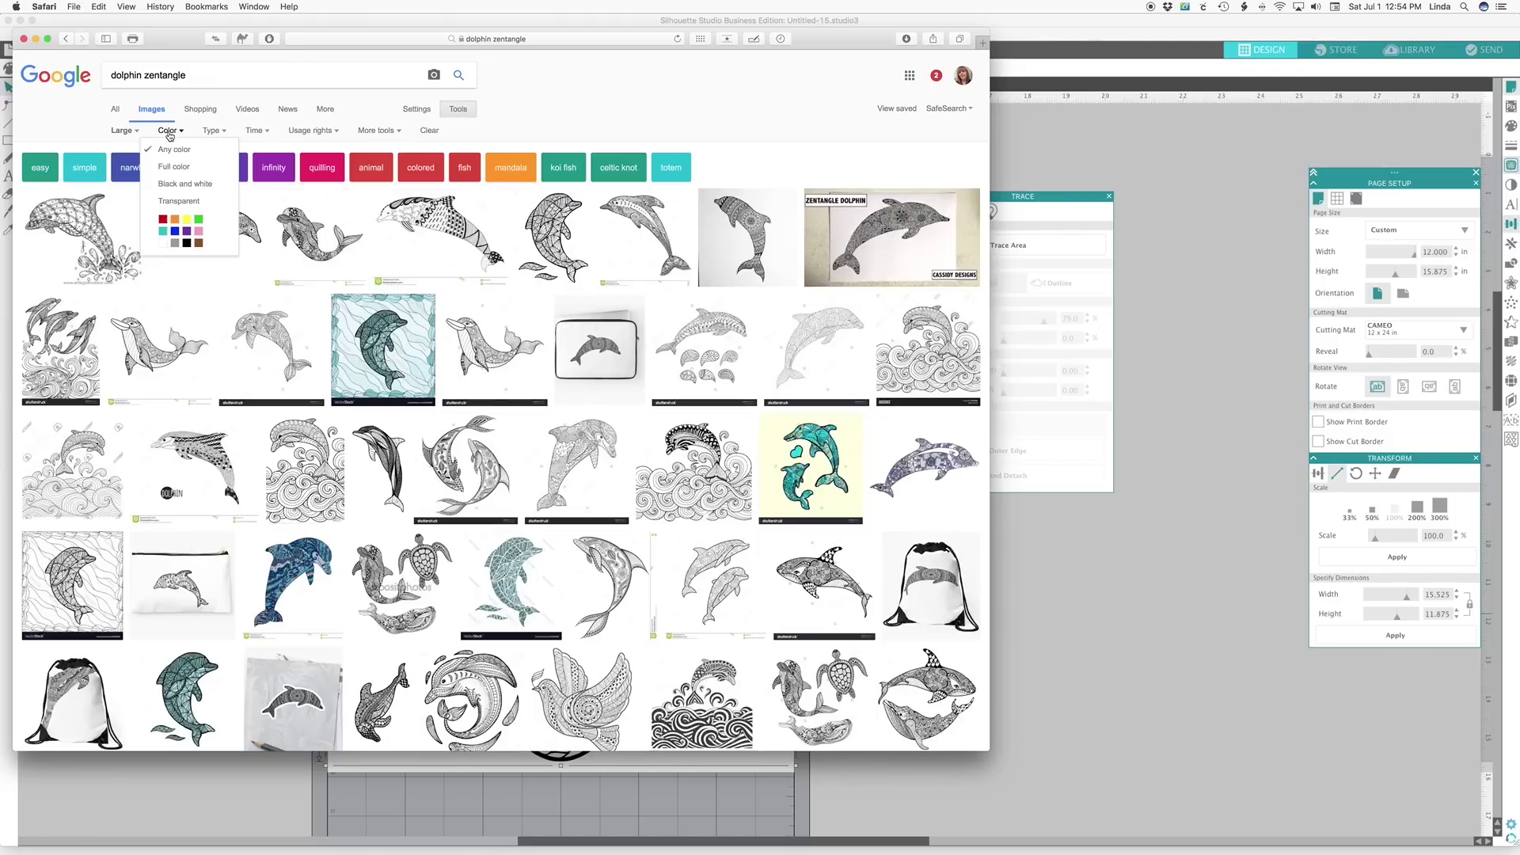
click(167, 184)
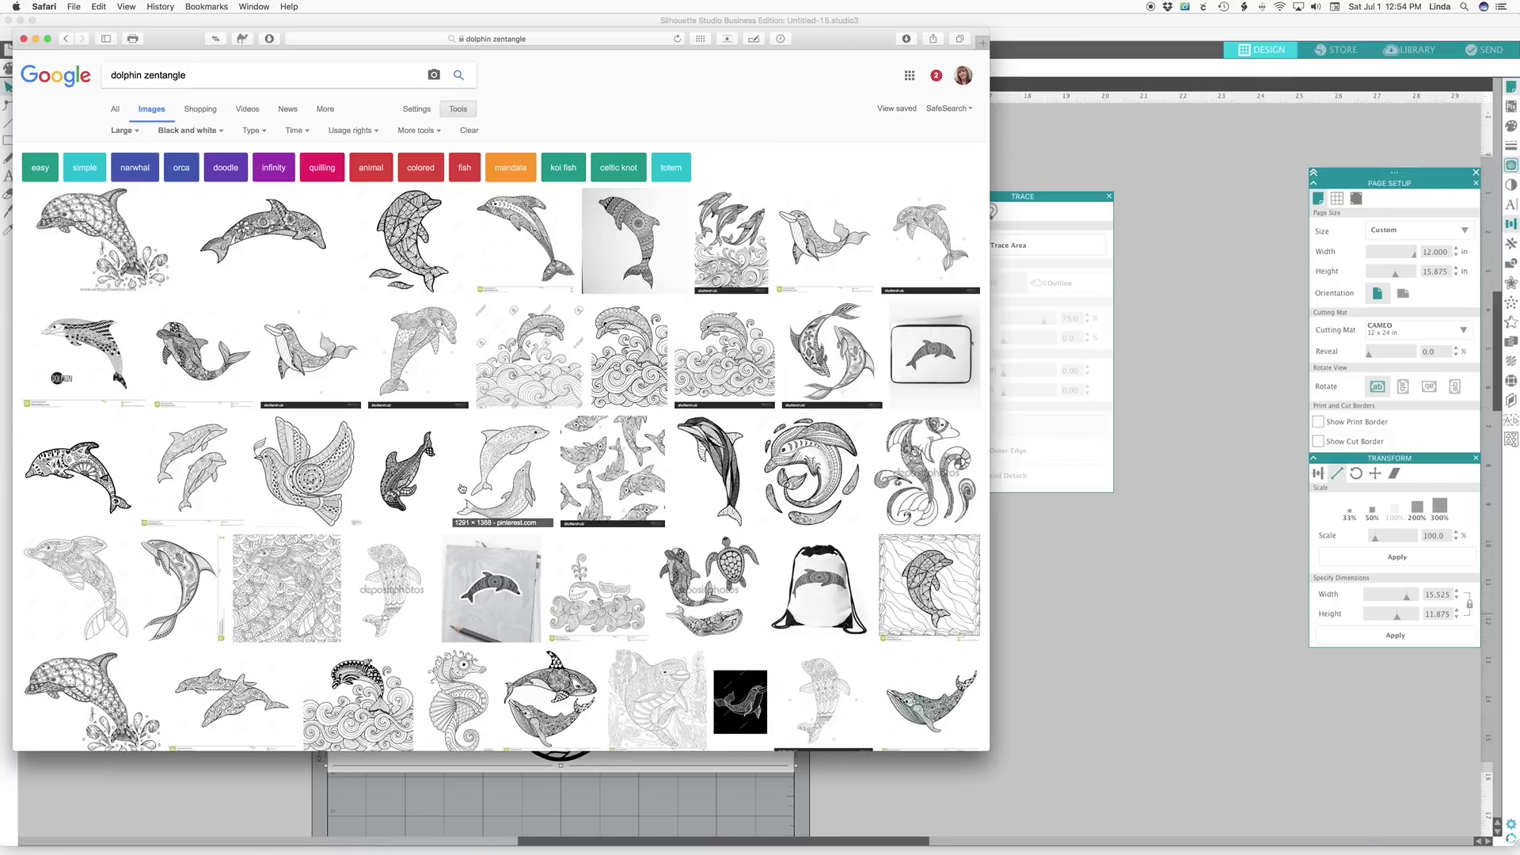
Step: Scroll the filtered results, then return to Silhouette Studio and deselect the whale
scroll(462, 487, down, 2)
scroll(461, 487, down, 5)
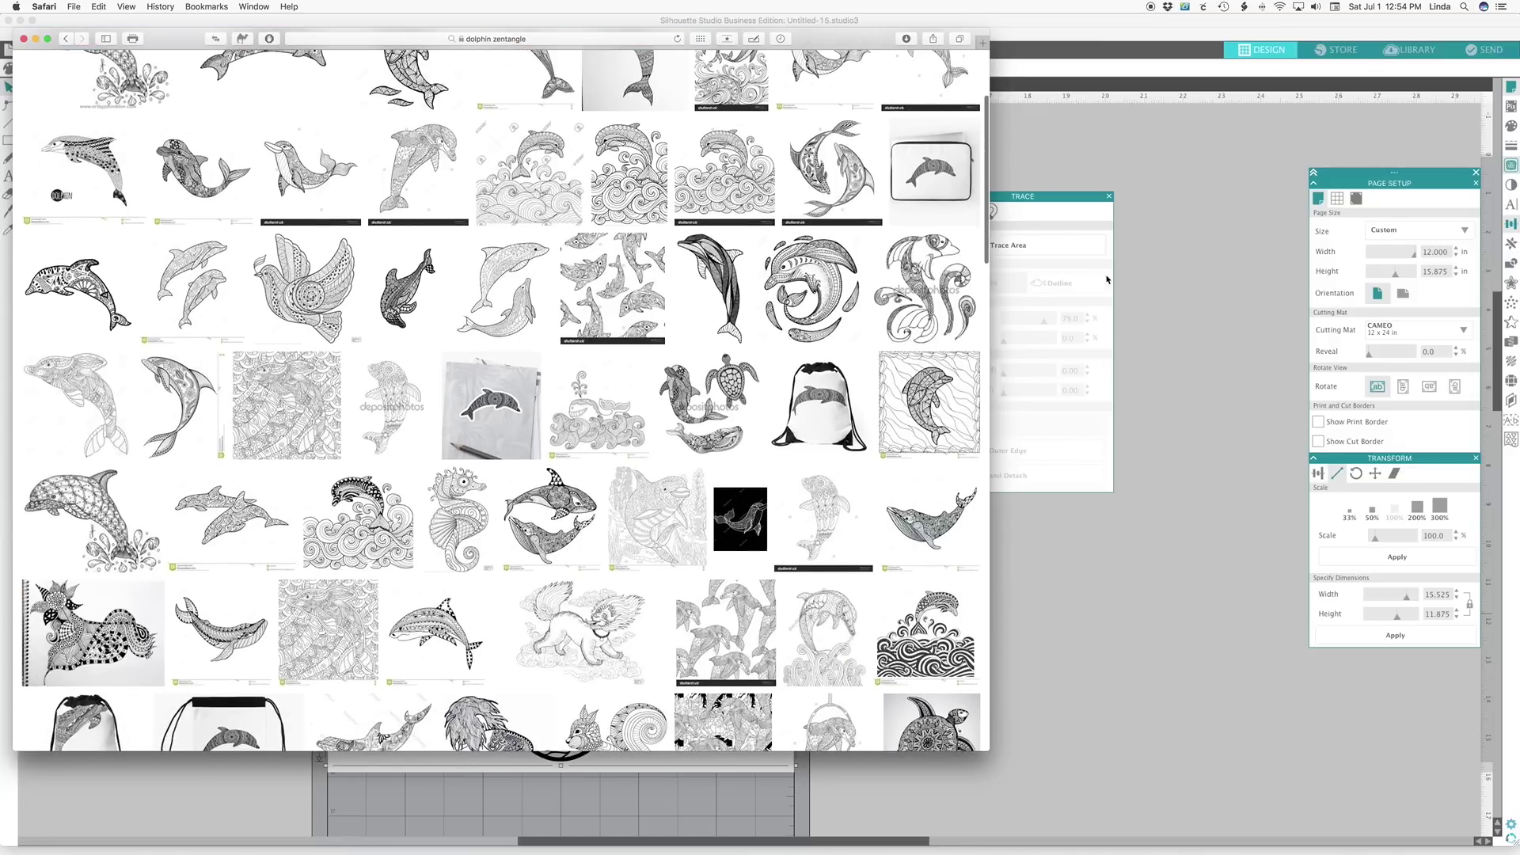
click(1173, 292)
click(1173, 291)
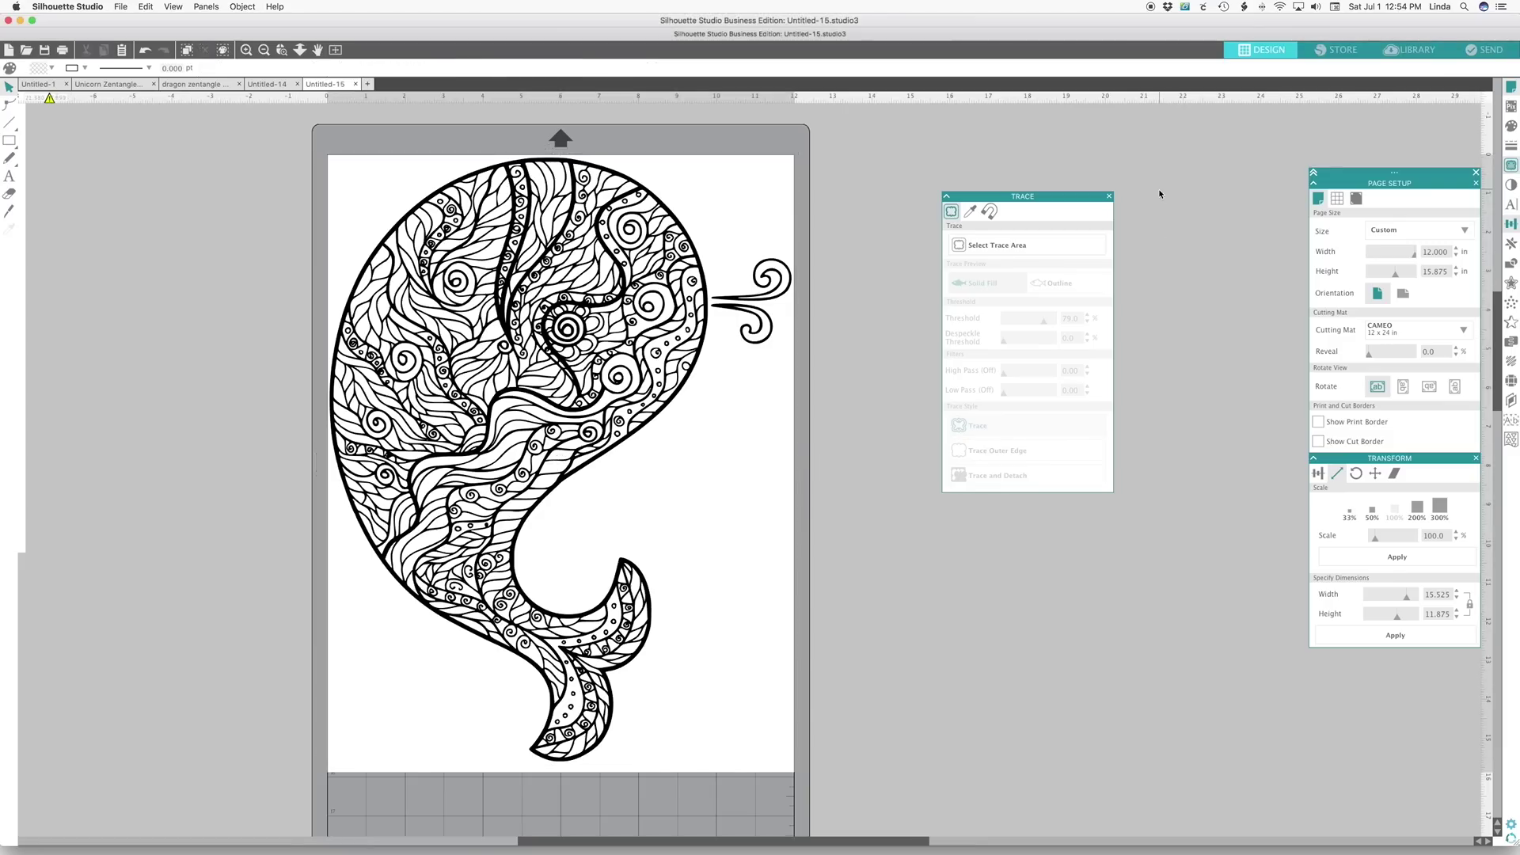